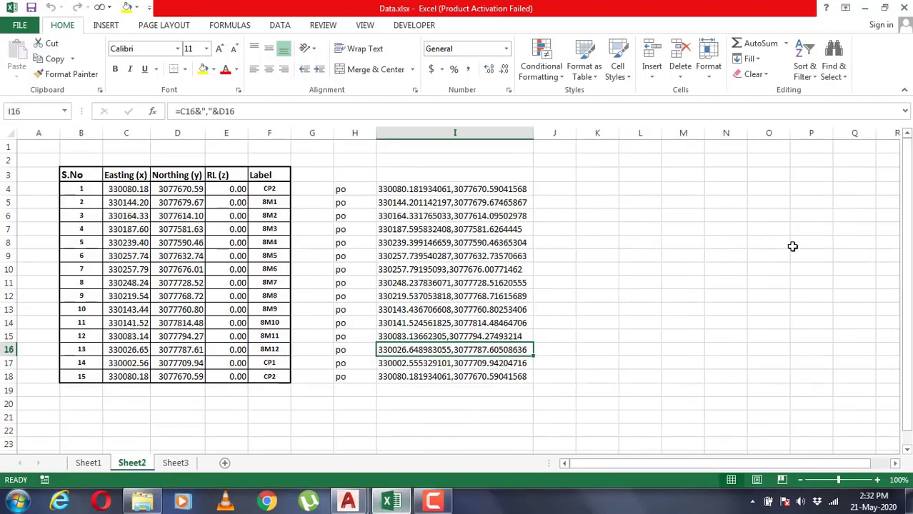
Review the Easting, Northing and RL columns, the first point's coordinates, and the combined-coordinate formula in I4
{"action": "left_click", "coordinate": [123, 133]}
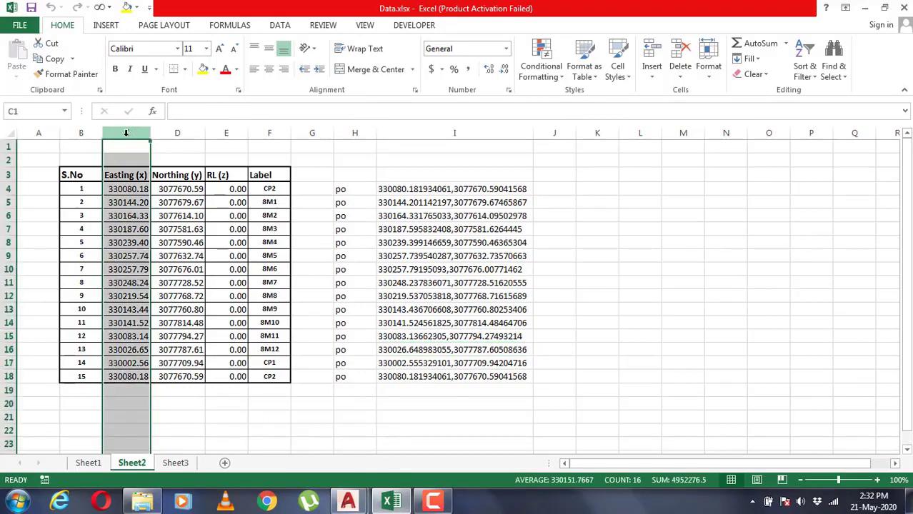
{"action": "left_click", "coordinate": [180, 132]}
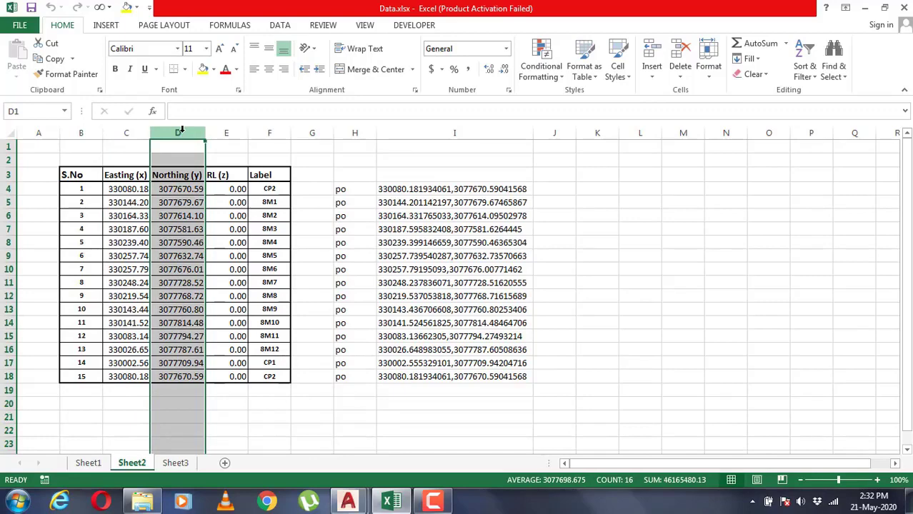
{"action": "left_click", "coordinate": [219, 133]}
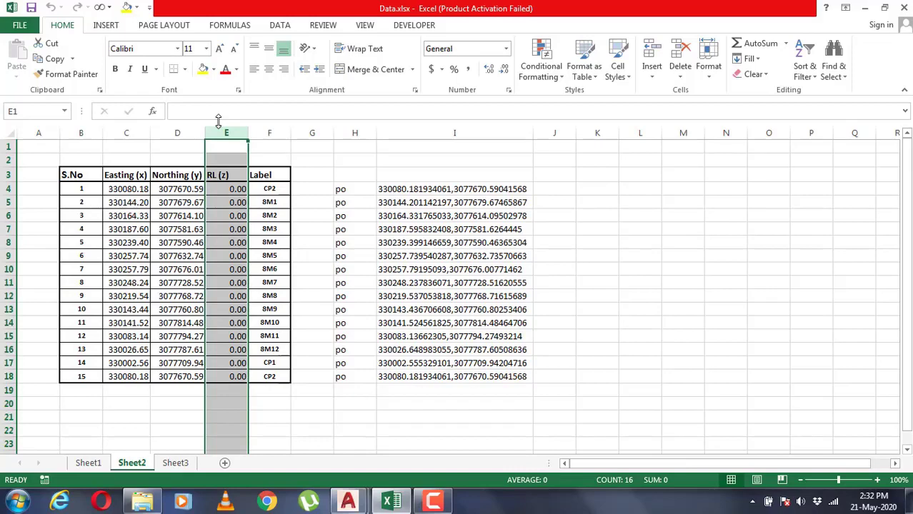
{"action": "left_click", "coordinate": [135, 189]}
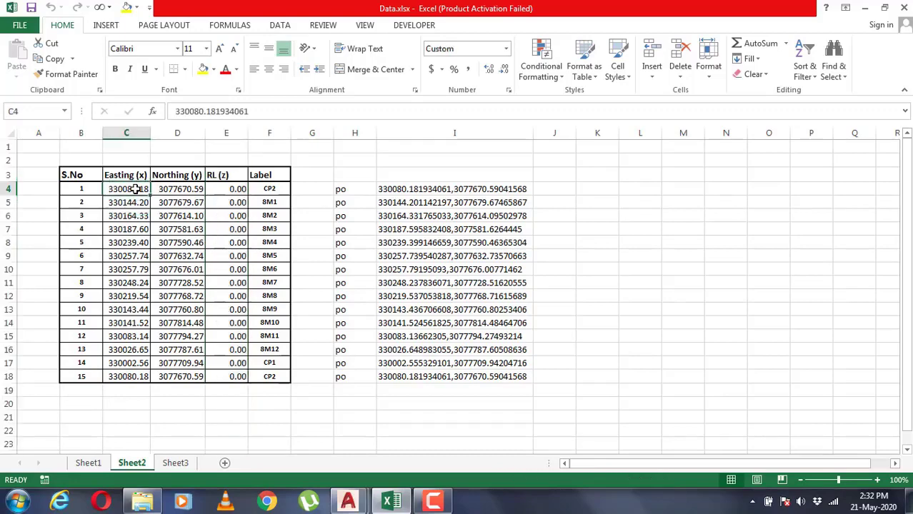
{"action": "left_click", "coordinate": [166, 190]}
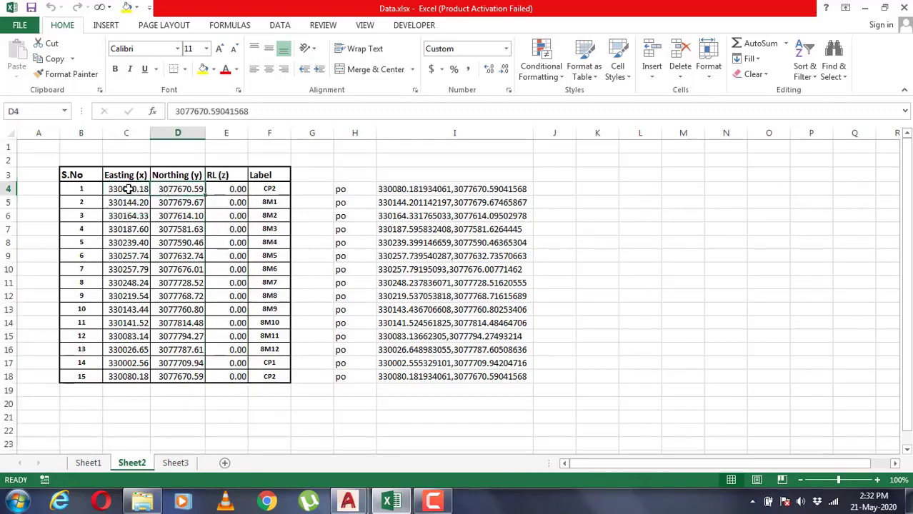
{"action": "left_click_drag", "start_coordinate": [127, 190], "coordinate": [168, 189]}
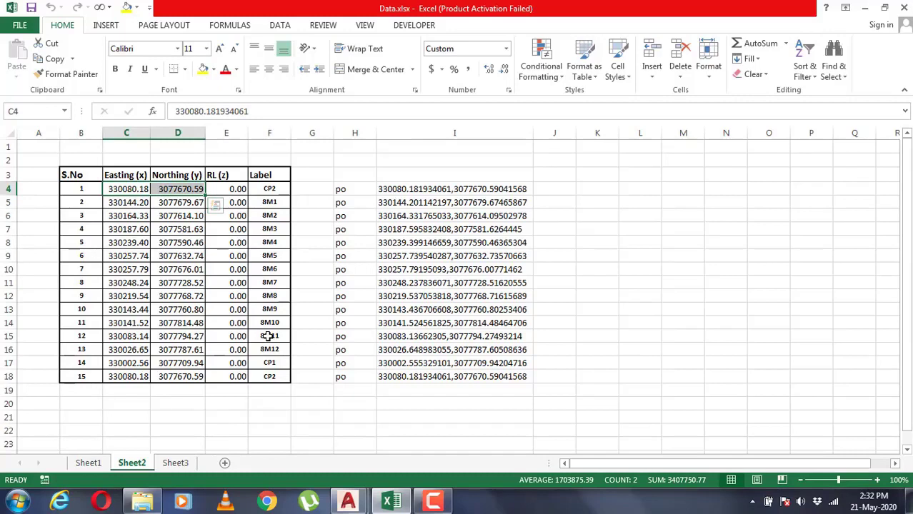
{"action": "left_click", "coordinate": [402, 188]}
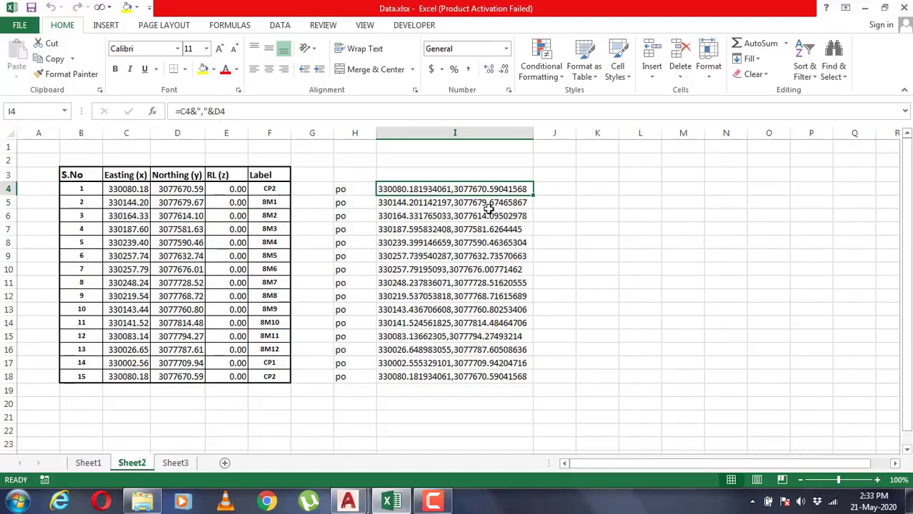
Enter =CONCATENATE(C4,",",D4) in cell J4 to join the first point's easting and northing with a comma
{"action": "left_click", "coordinate": [563, 190]}
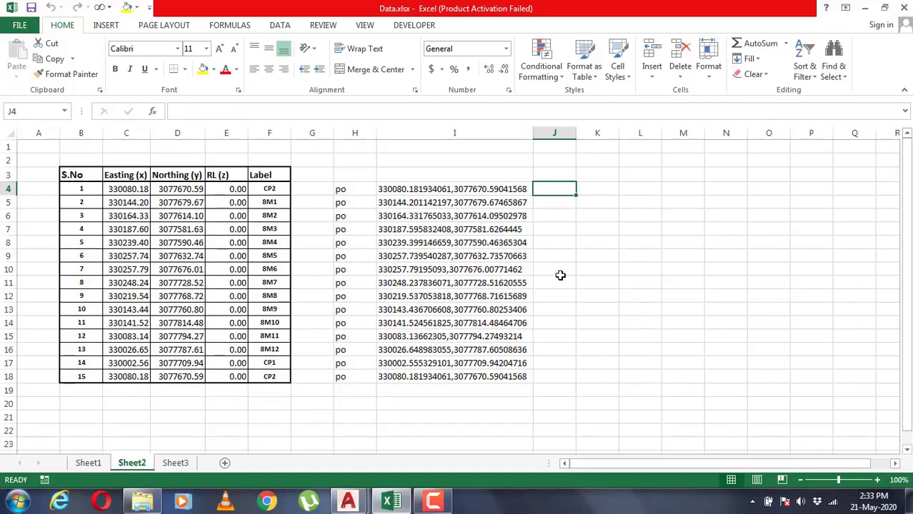
{"action": "type", "text": "=conc"}
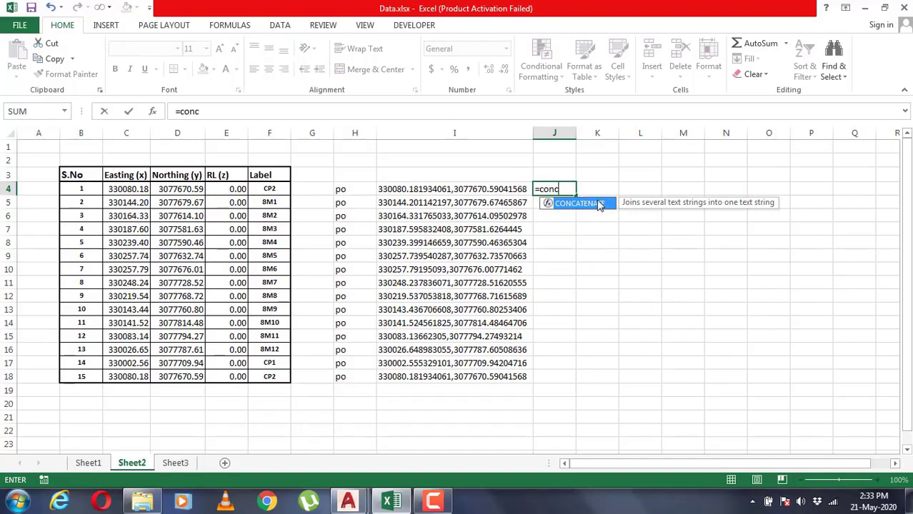
{"action": "double_click", "coordinate": [593, 203]}
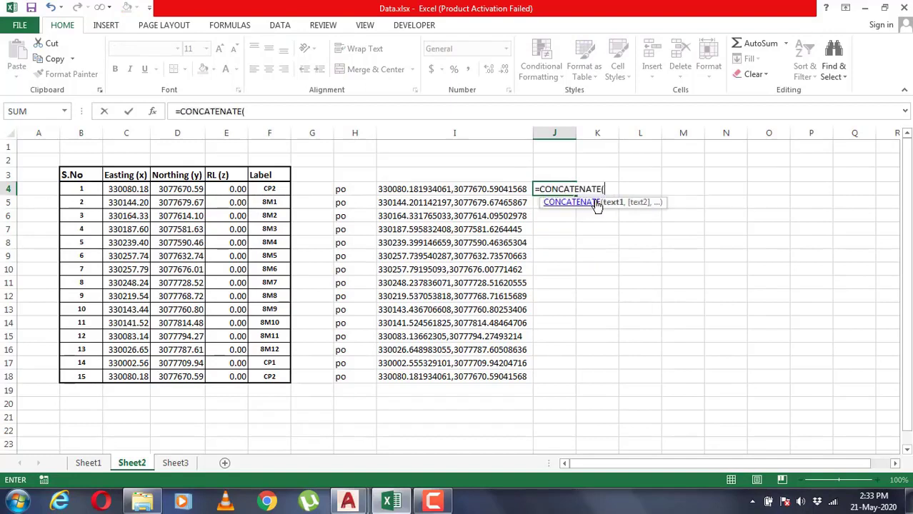
{"action": "left_click", "coordinate": [125, 189]}
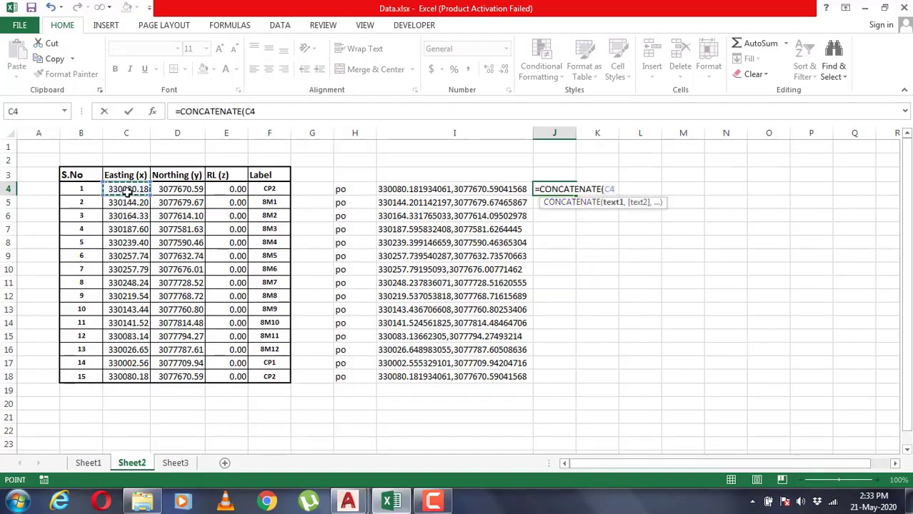
{"action": "type", "text": ","}
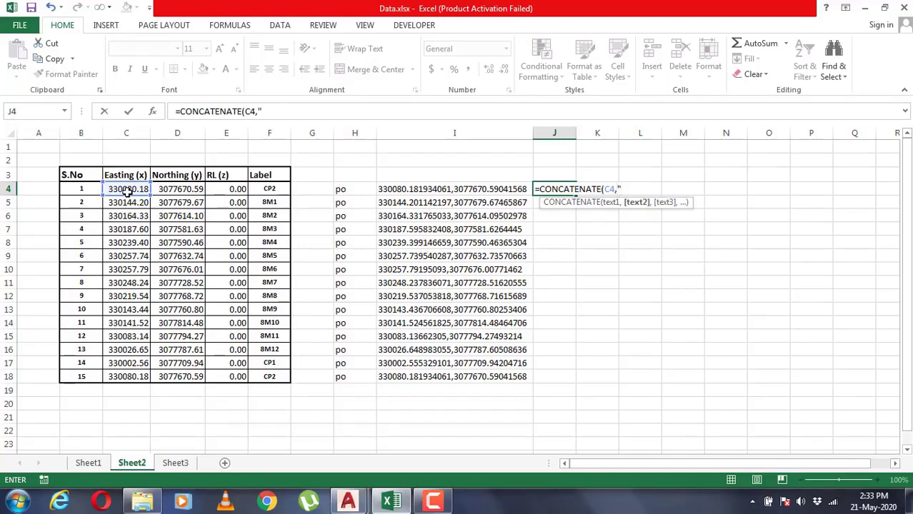
{"action": "type", "text": "\",\","}
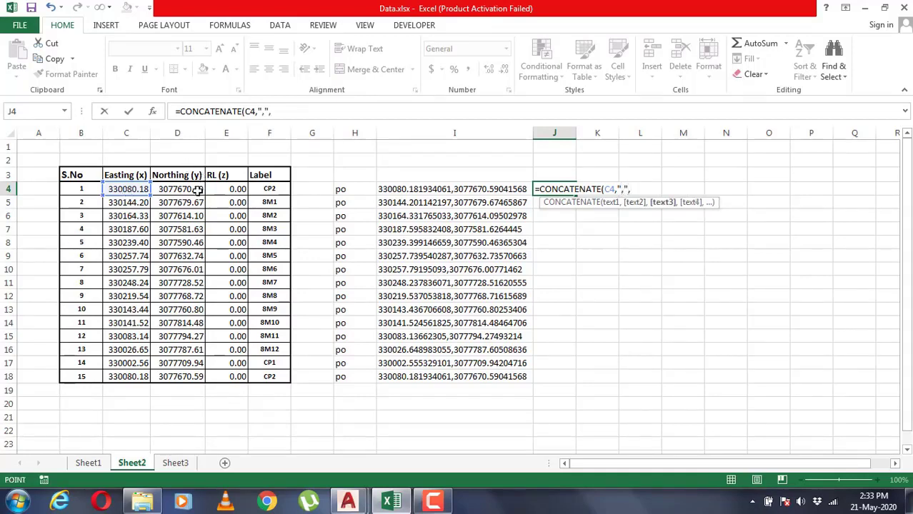
{"action": "left_click", "coordinate": [194, 189]}
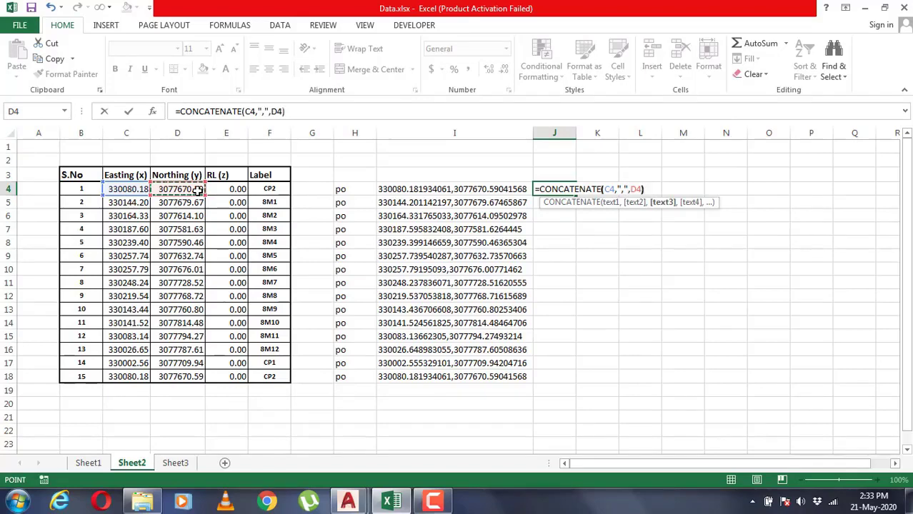
{"action": "key", "text": "ctrl+Return"}
{"action": "key", "text": "Return"}
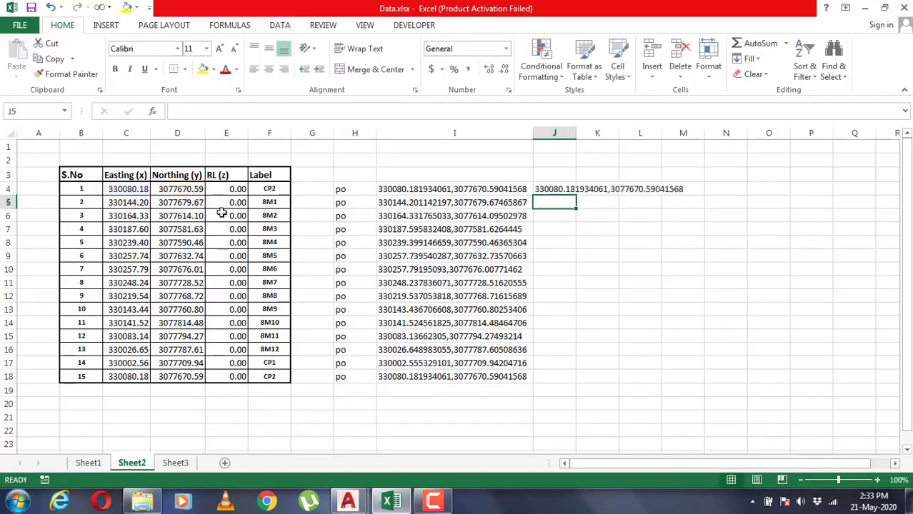
Inspect the ampersand-based joining formula in cell I4 without changing it
{"action": "left_click", "coordinate": [485, 191]}
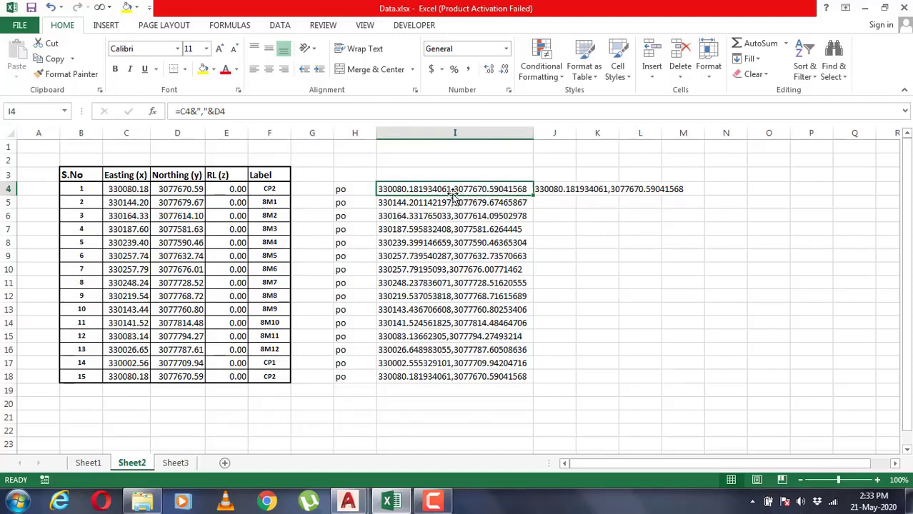
{"action": "left_click", "coordinate": [227, 111]}
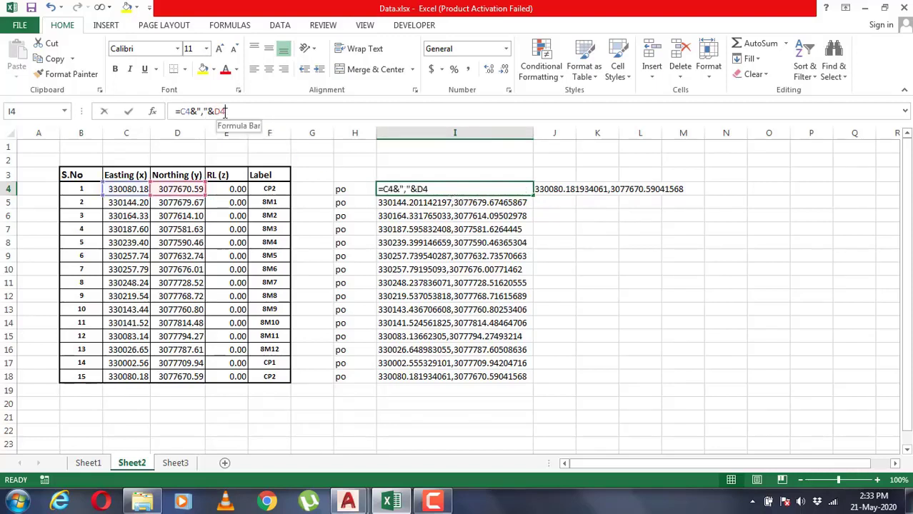
{"action": "left_click_drag", "start_coordinate": [227, 111], "coordinate": [178, 112]}
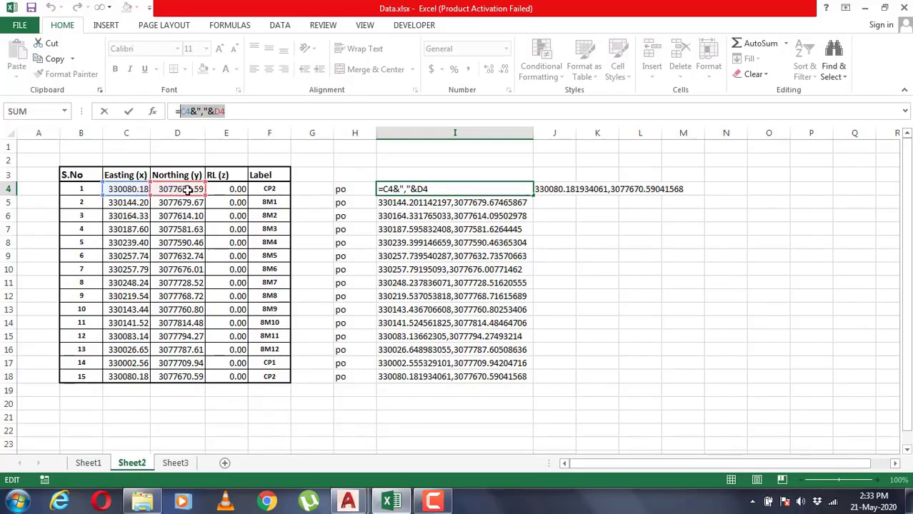
{"action": "left_click", "coordinate": [461, 228]}
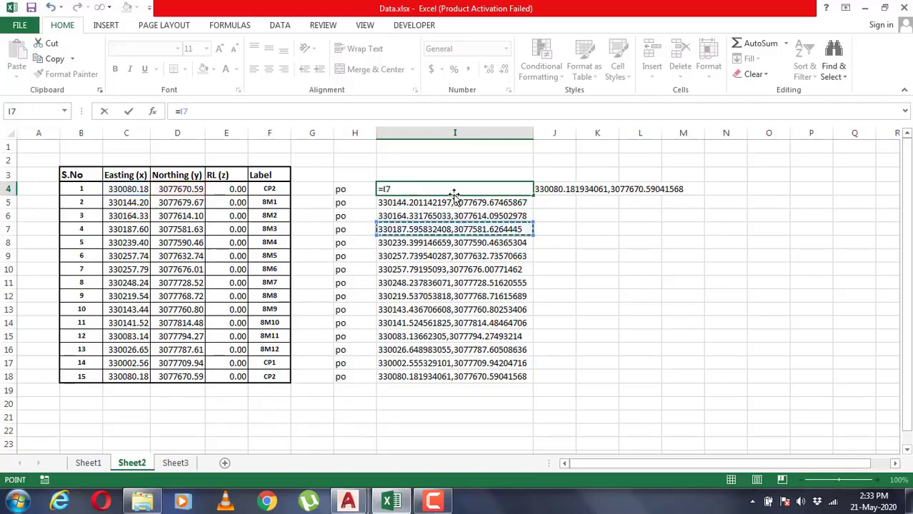
{"action": "key", "text": "Escape"}
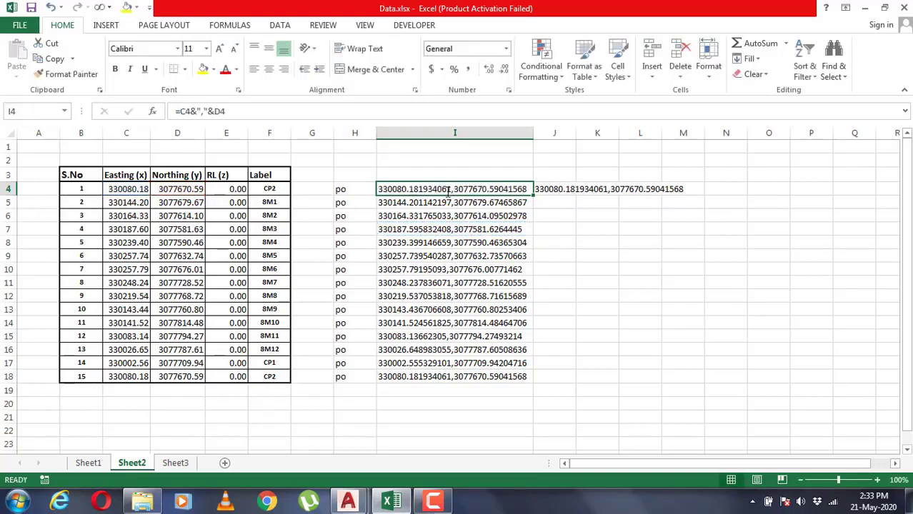
{"action": "left_click", "coordinate": [446, 202]}
Copy the range H4:I18 containing the po commands and the joined coordinates
{"action": "left_click", "coordinate": [363, 188]}
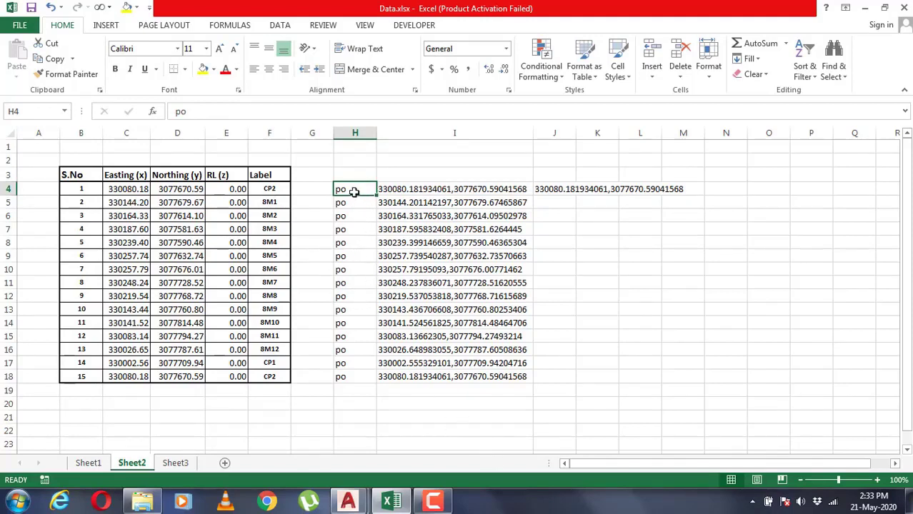
{"action": "left_click_drag", "start_coordinate": [354, 191], "coordinate": [450, 377]}
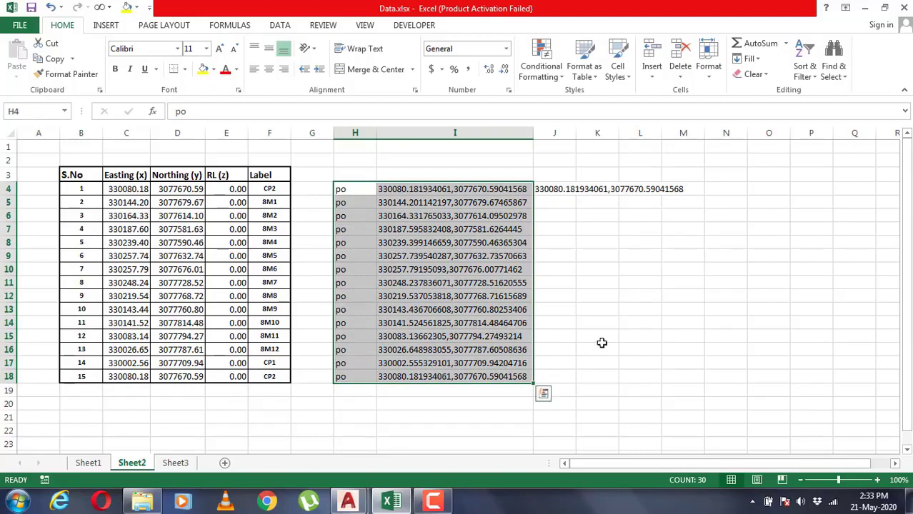
{"action": "key", "text": "ctrl+c"}
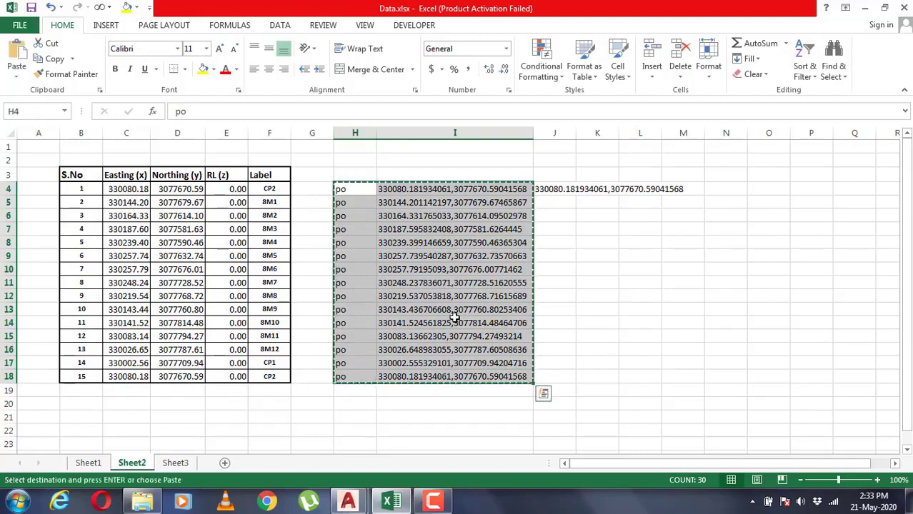
Switch to Drawing1 in AutoCAD, run the copied po commands on the command line to plot the points, and end the Point command
{"action": "mouse_move", "coordinate": [350, 502]}
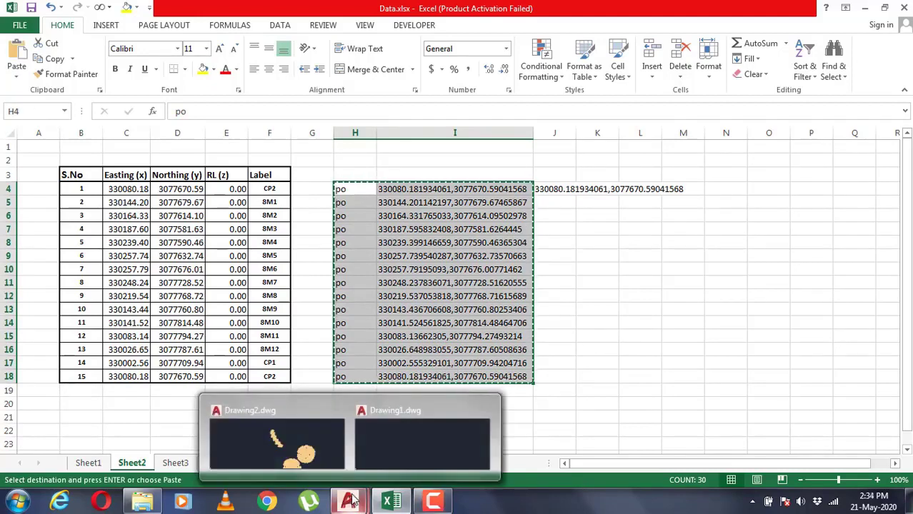
{"action": "left_click", "coordinate": [373, 452]}
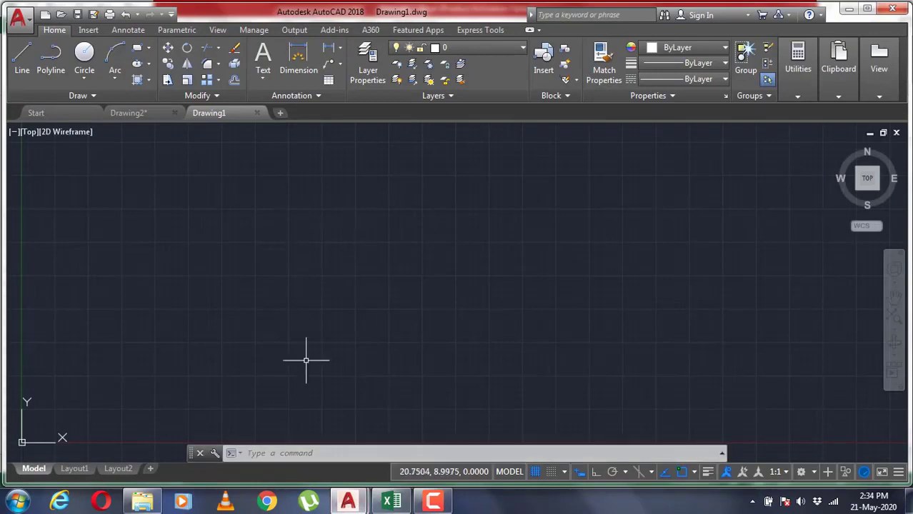
{"action": "left_click", "coordinate": [272, 454]}
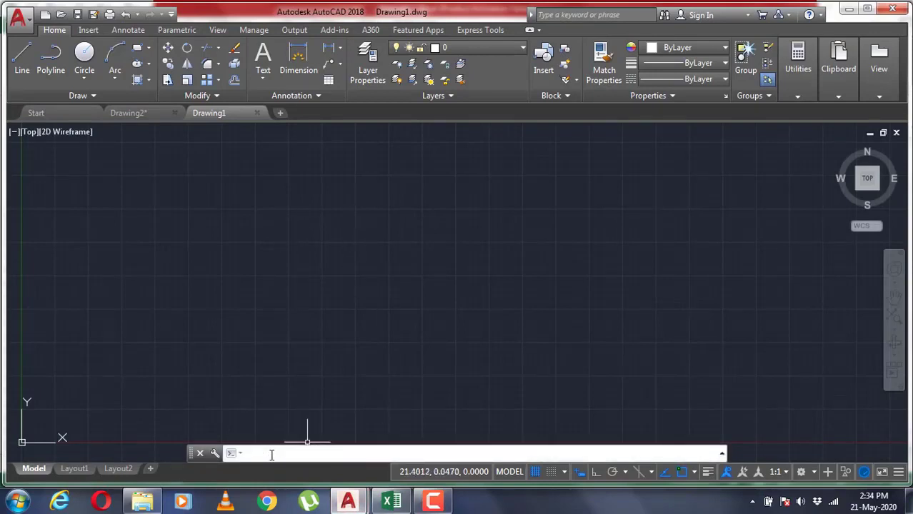
{"action": "key", "text": "ctrl+v"}
{"action": "key", "text": "Return"}
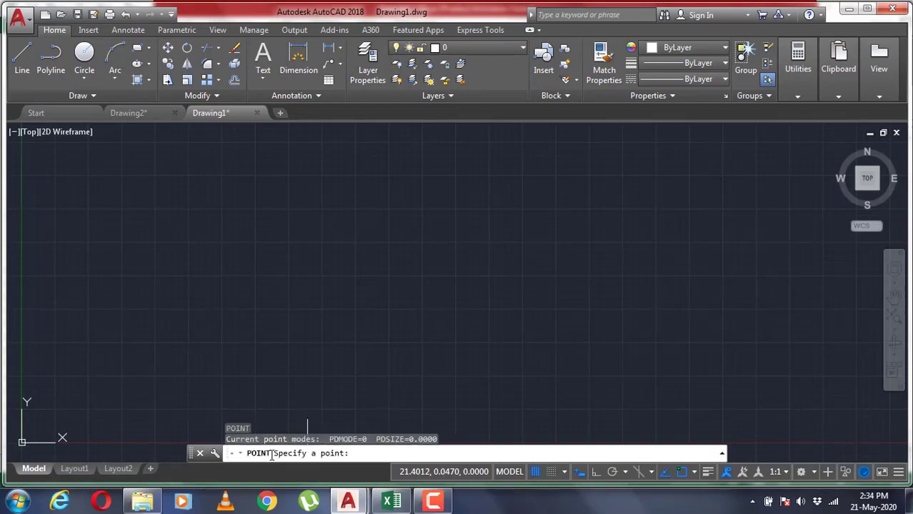
{"action": "key", "text": "Escape"}
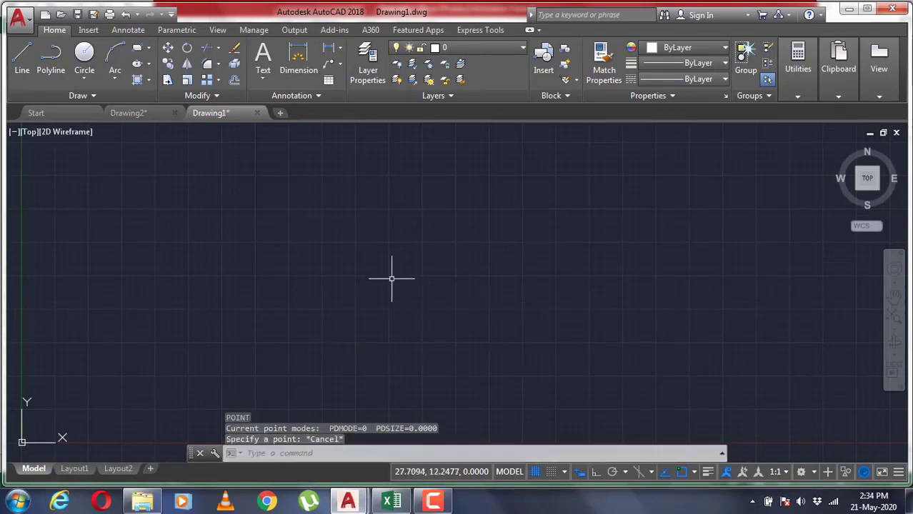
Zoom to the drawing extents and check the plotted points with a crossing selection, leaving nothing selected
{"action": "middle_click", "coordinate": [404, 300]}
{"action": "middle_click", "coordinate": [404, 300]}
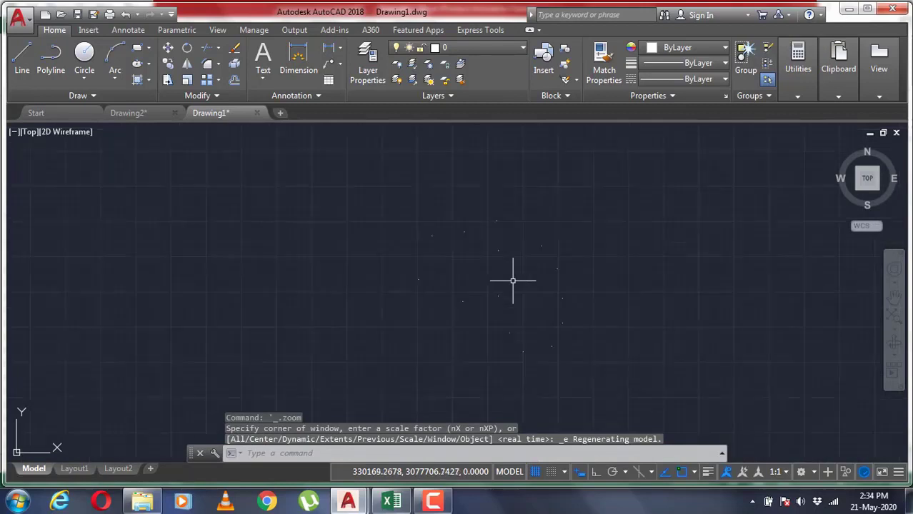
{"action": "scroll", "coordinate": [513, 312], "scroll_direction": "down", "scroll_amount": 3}
{"action": "left_click", "coordinate": [597, 371]}
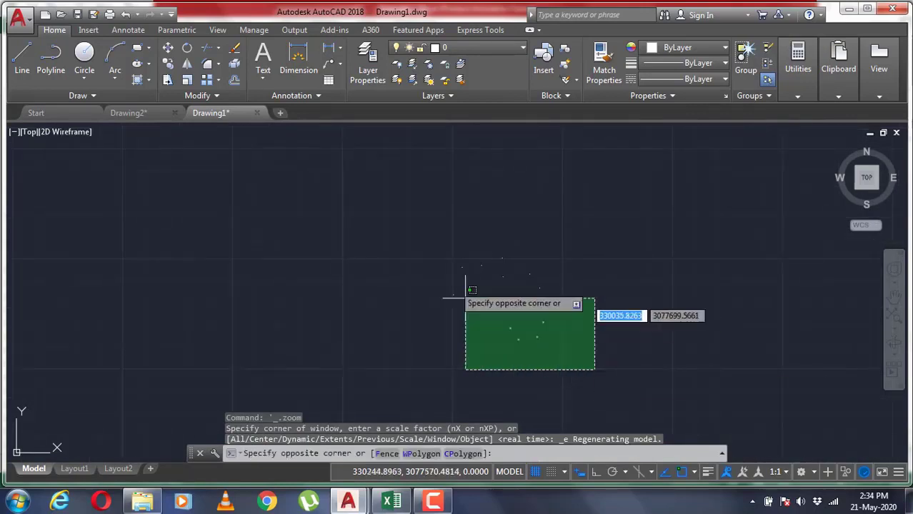
{"action": "left_click", "coordinate": [433, 245]}
{"action": "key", "text": "Escape"}
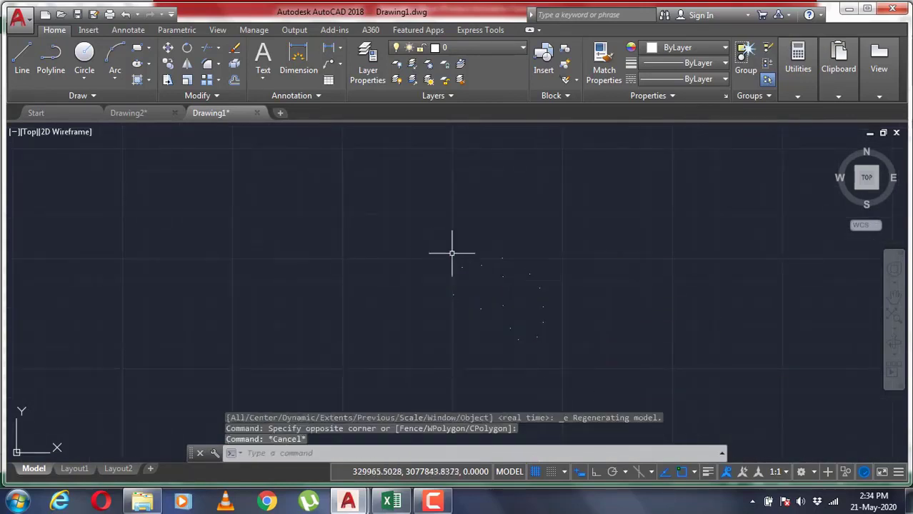
Set the point style to a circle with a cross, sized 0.5 in absolute units
{"action": "left_click", "coordinate": [803, 97]}
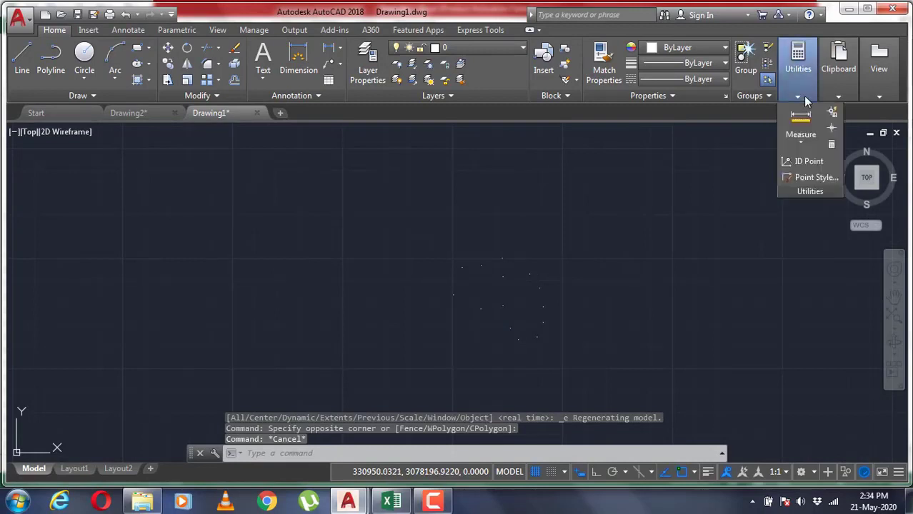
{"action": "left_click", "coordinate": [815, 179]}
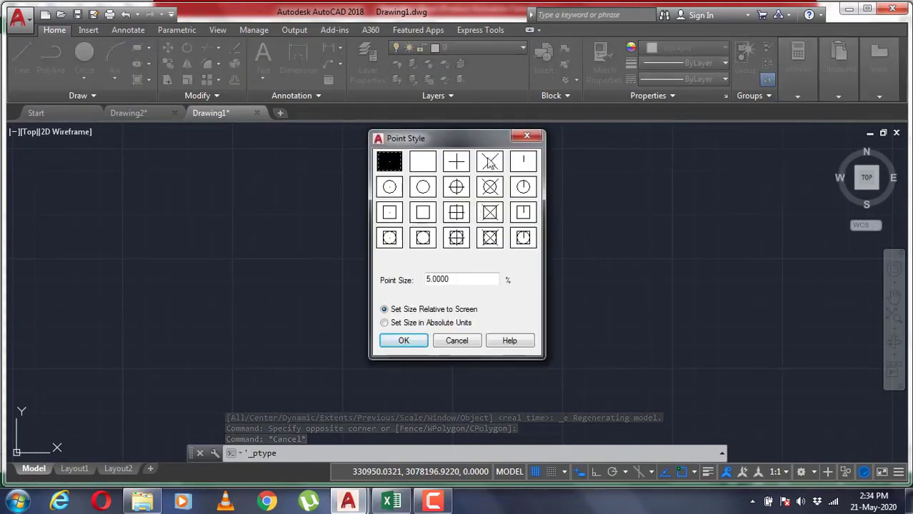
{"action": "left_click", "coordinate": [458, 190]}
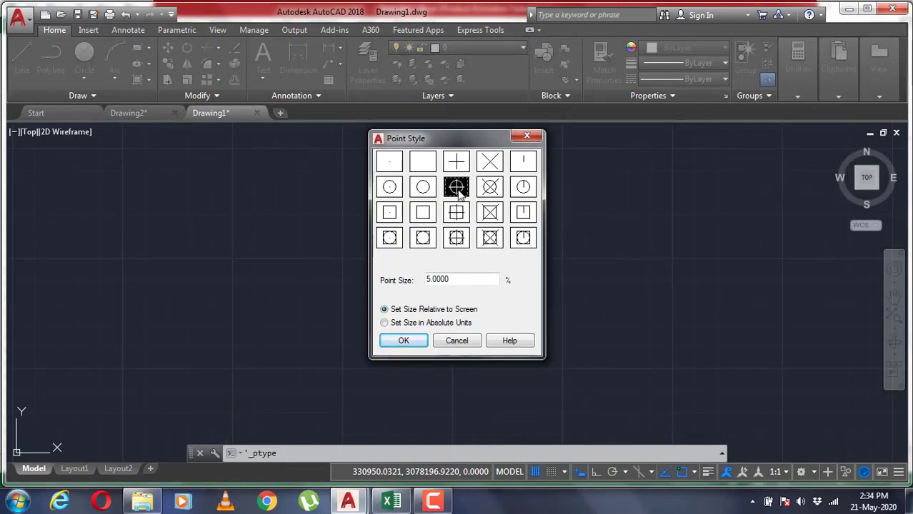
{"action": "left_click", "coordinate": [403, 322]}
{"action": "left_click_drag", "start_coordinate": [457, 280], "coordinate": [427, 279]}
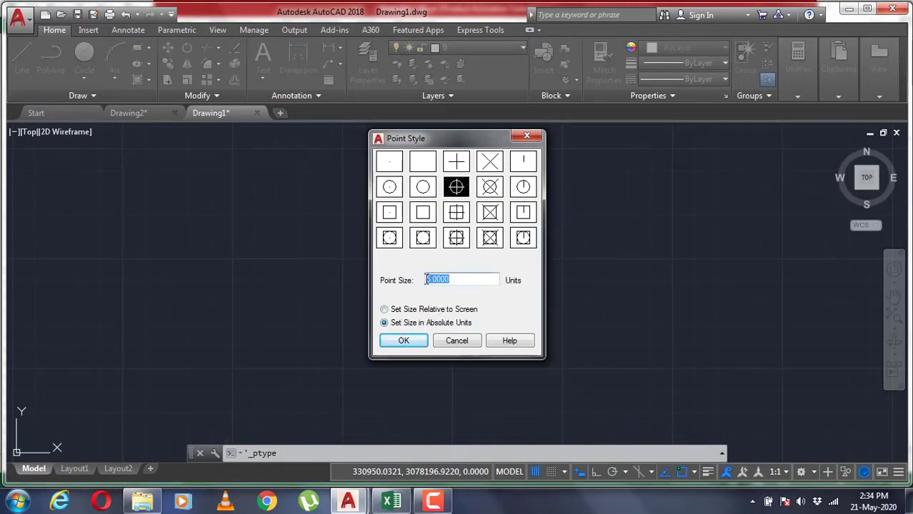
{"action": "type", "text": "0.5"}
{"action": "left_click", "coordinate": [404, 340]}
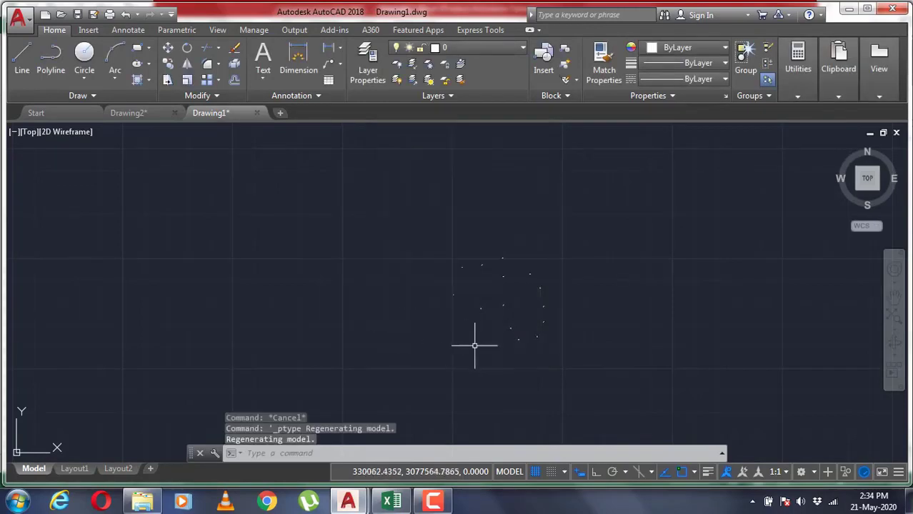
Zoom to the drawing extents and check the new style of the plotted points up close
{"action": "middle_click", "coordinate": [483, 315]}
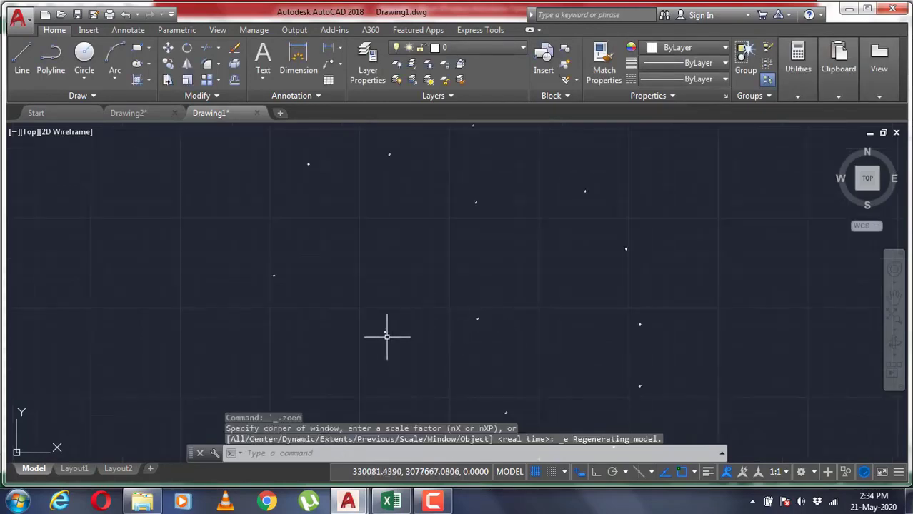
{"action": "scroll", "coordinate": [387, 338], "scroll_direction": "up", "scroll_amount": 8}
{"action": "scroll", "coordinate": [367, 322], "scroll_direction": "down", "scroll_amount": 12}
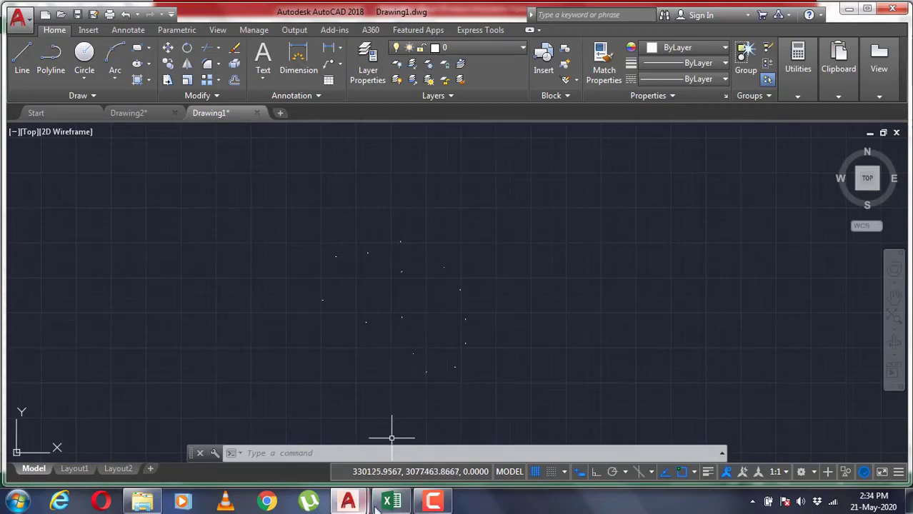
Show the desktop and launch SW_DTM
{"action": "mouse_move", "coordinate": [384, 505]}
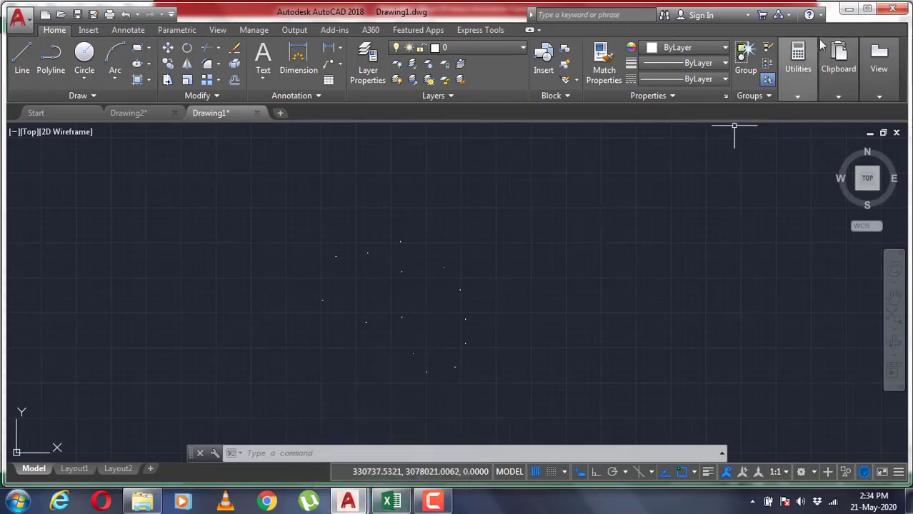
{"action": "left_click", "coordinate": [909, 502]}
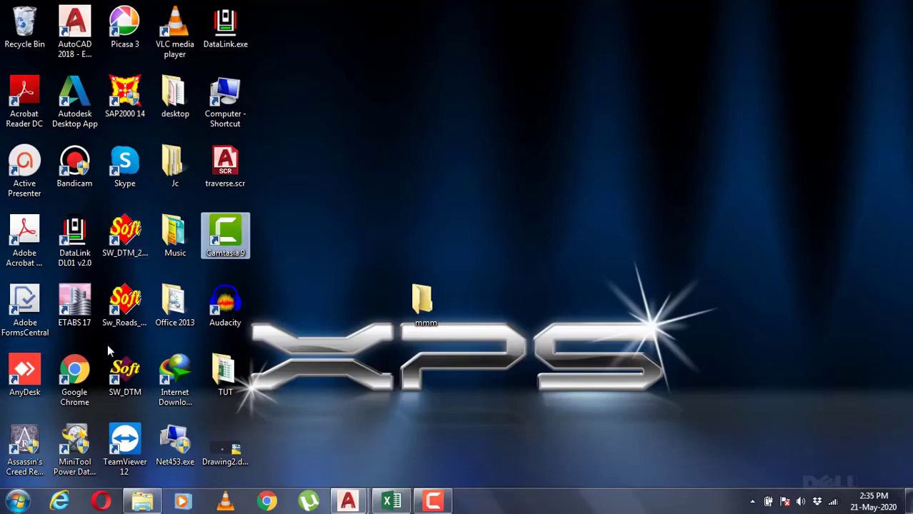
{"action": "left_click", "coordinate": [127, 378]}
{"action": "double_click", "coordinate": [127, 377]}
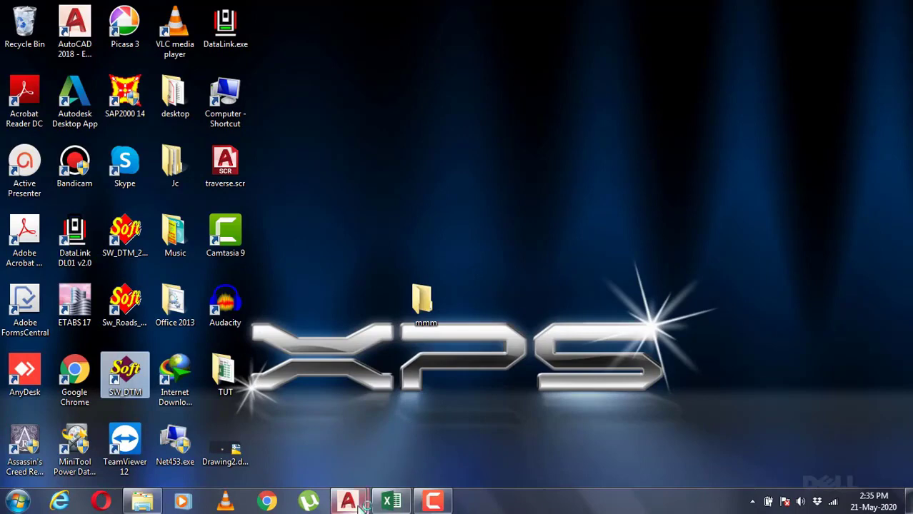
Return to Drawing1 in AutoCAD and erase all the plotted points with a crossing selection
{"action": "mouse_move", "coordinate": [354, 503]}
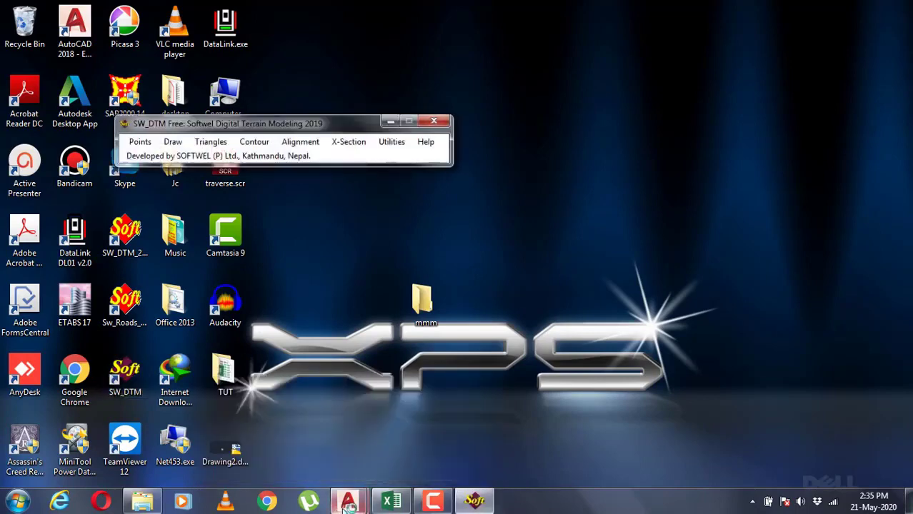
{"action": "left_click", "coordinate": [372, 453]}
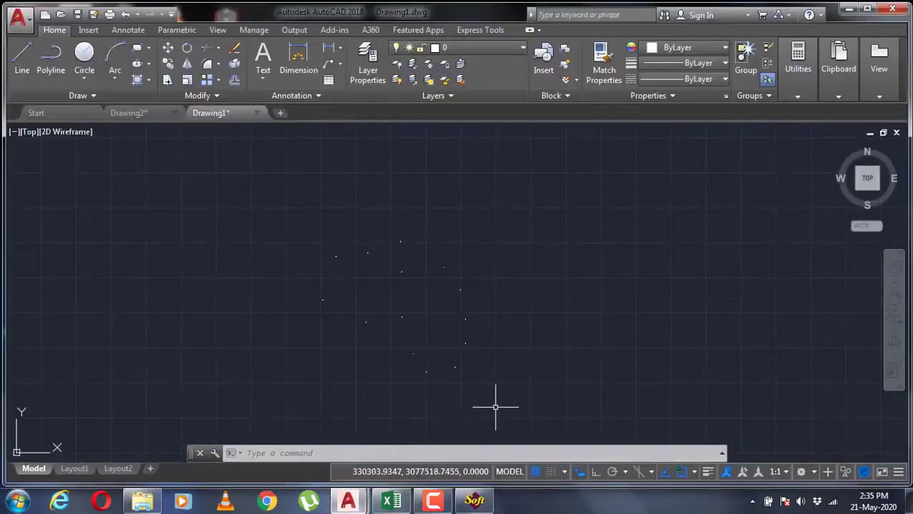
{"action": "left_click", "coordinate": [515, 404]}
{"action": "left_click", "coordinate": [272, 209]}
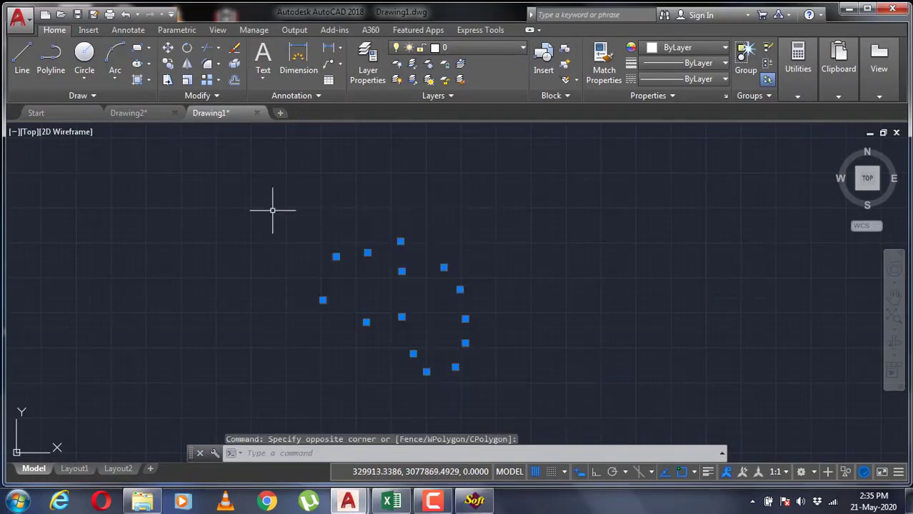
{"action": "key", "text": "Delete"}
Switch to Data.xlsx in Excel and select the survey data in B4:F18 on Sheet2, without the header row
{"action": "left_click", "coordinate": [400, 503]}
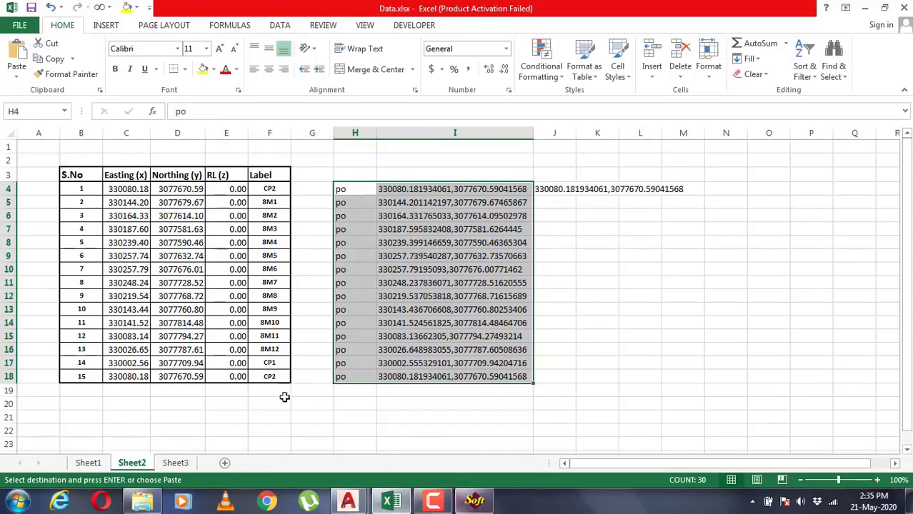
{"action": "left_click", "coordinate": [79, 188]}
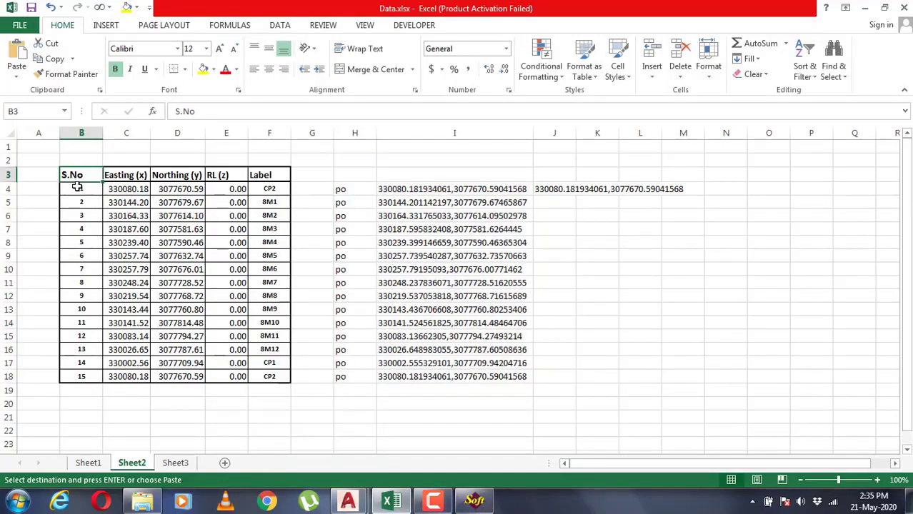
{"action": "left_click_drag", "start_coordinate": [80, 188], "coordinate": [260, 377]}
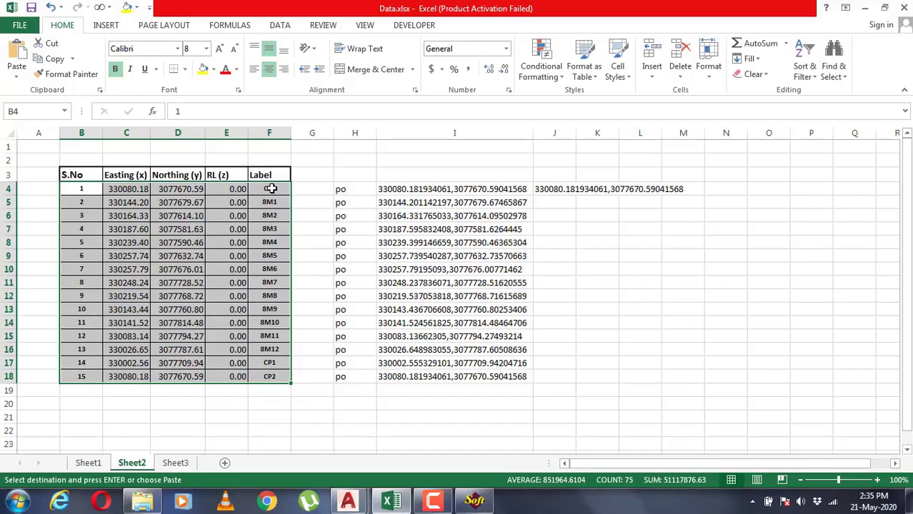
{"action": "key", "text": "ctrl+v"}
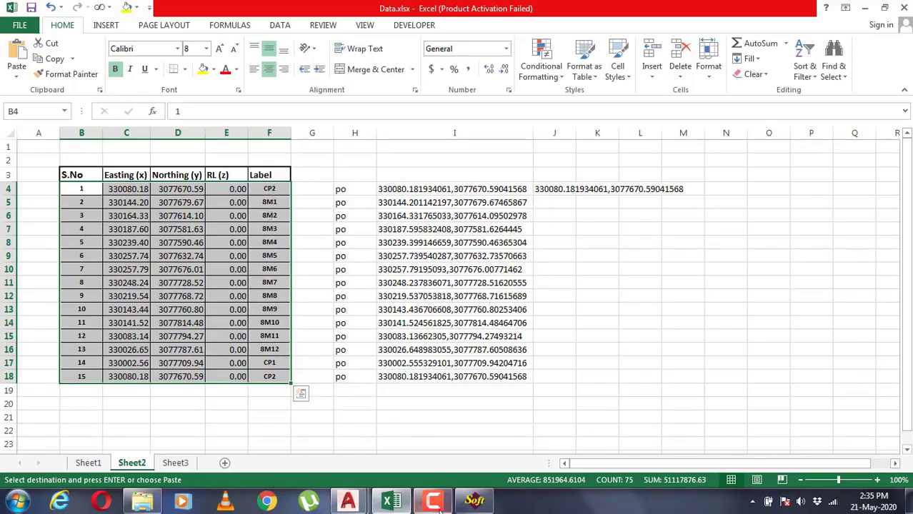
Switch to SW_DTM, import the points from Excel into Drawing1 with a point label scale of 0.5, and close SW_DTM
{"action": "mouse_move", "coordinate": [356, 484]}
{"action": "left_click", "coordinate": [422, 443]}
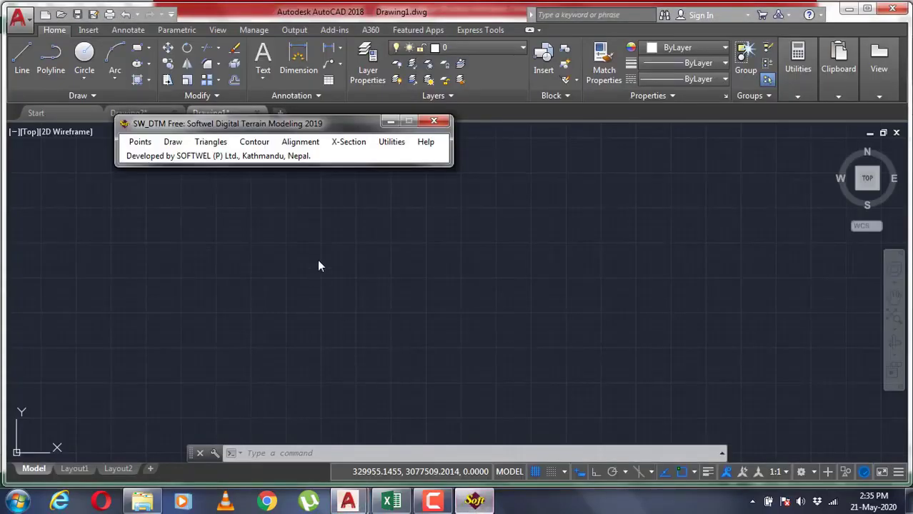
{"action": "left_click", "coordinate": [138, 142]}
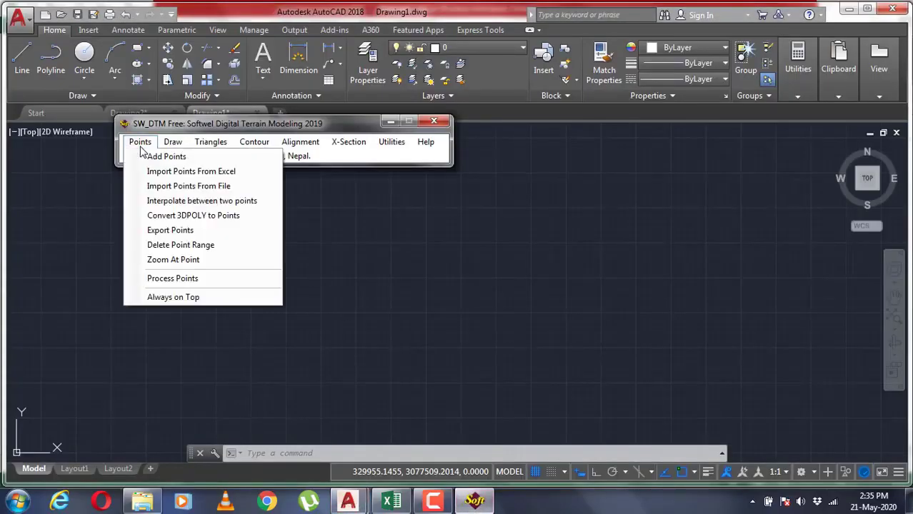
{"action": "left_click", "coordinate": [192, 173]}
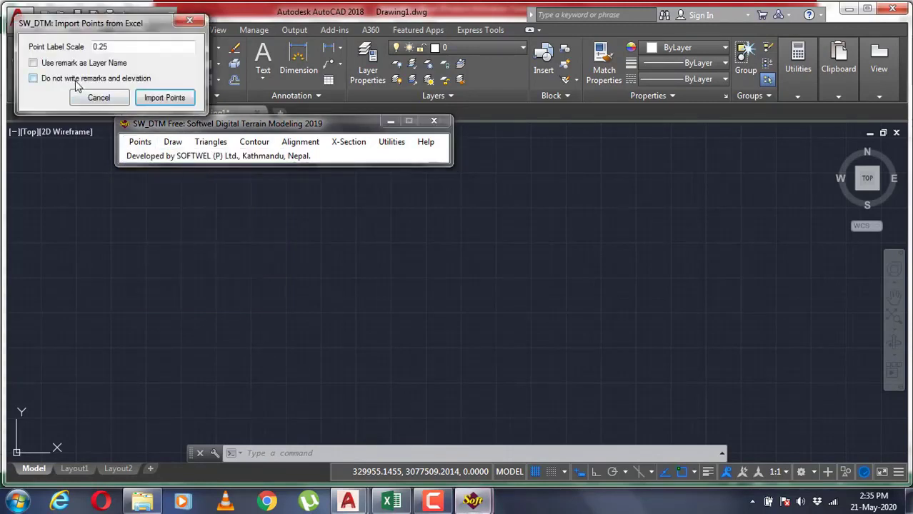
{"action": "left_click_drag", "start_coordinate": [115, 49], "coordinate": [100, 46]}
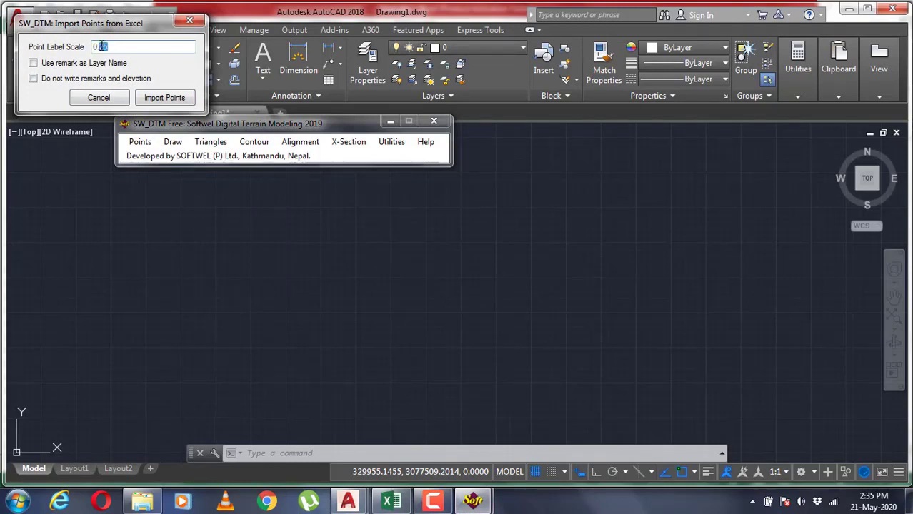
{"action": "type", "text": "5"}
{"action": "left_click", "coordinate": [161, 103]}
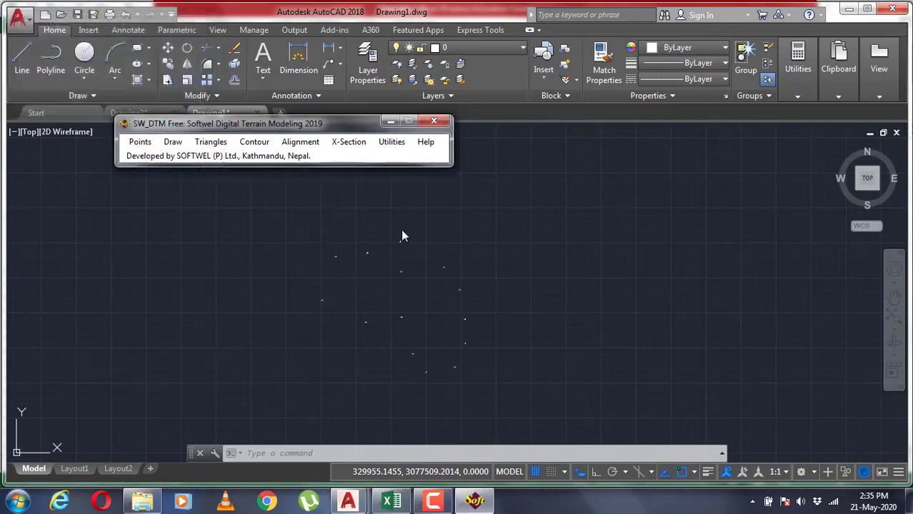
{"action": "left_click", "coordinate": [434, 121]}
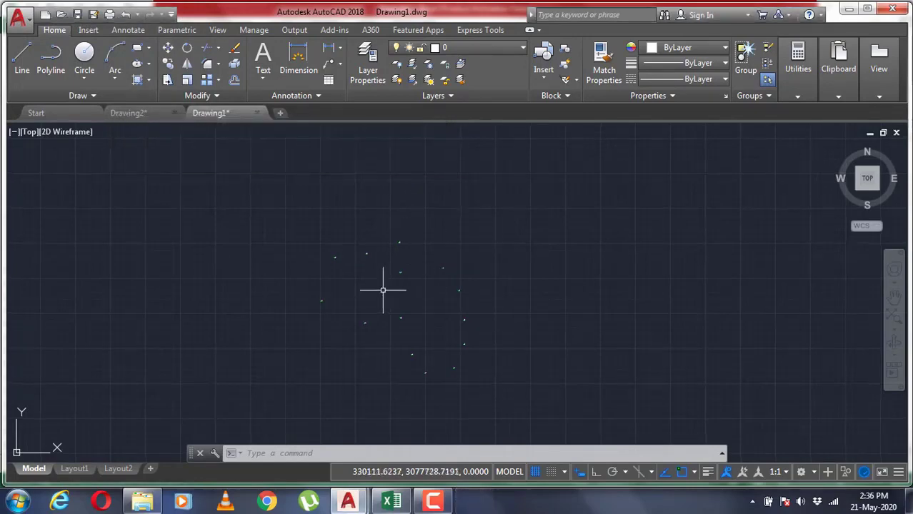
Zoom to the drawing extents and examine the number, elevation and remark labels at the imported points
{"action": "middle_click", "coordinate": [383, 290]}
{"action": "scroll", "coordinate": [428, 344], "scroll_direction": "up", "scroll_amount": 5}
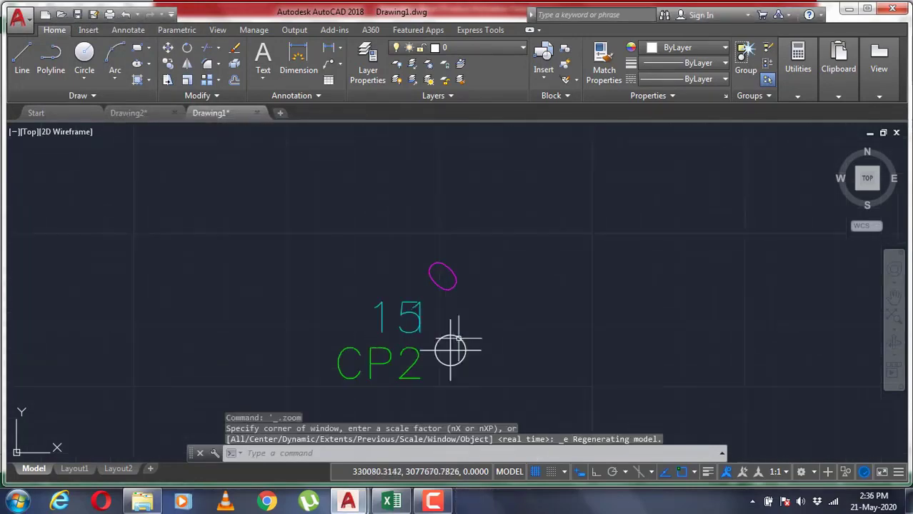
{"action": "scroll", "coordinate": [449, 347], "scroll_direction": "down", "scroll_amount": 5}
{"action": "middle_click_drag", "start_coordinate": [371, 255], "coordinate": [244, 199]}
{"action": "scroll", "coordinate": [387, 279], "scroll_direction": "down", "scroll_amount": 4}
{"action": "middle_click_drag", "start_coordinate": [443, 307], "coordinate": [337, 252]}
{"action": "scroll", "coordinate": [337, 251], "scroll_direction": "down", "scroll_amount": 2}
{"action": "scroll", "coordinate": [472, 364], "scroll_direction": "up", "scroll_amount": 8}
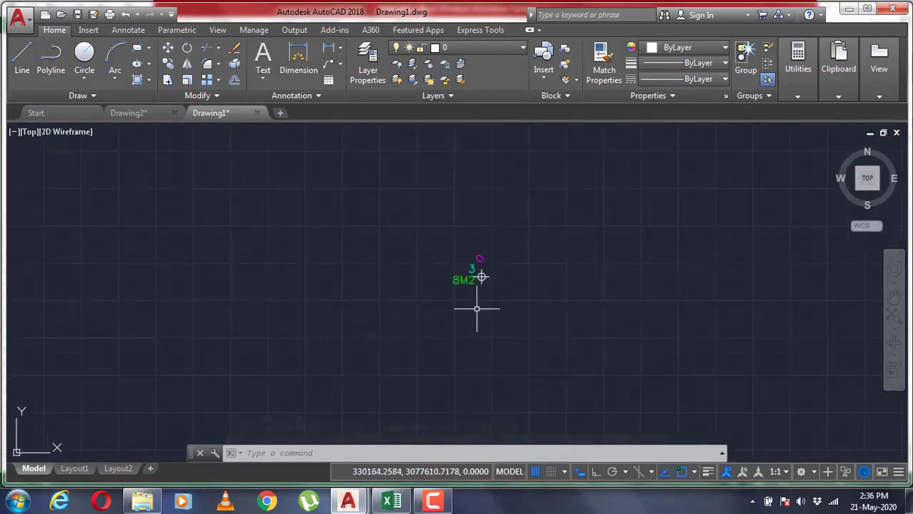
{"action": "scroll", "coordinate": [482, 256], "scroll_direction": "up", "scroll_amount": 3}
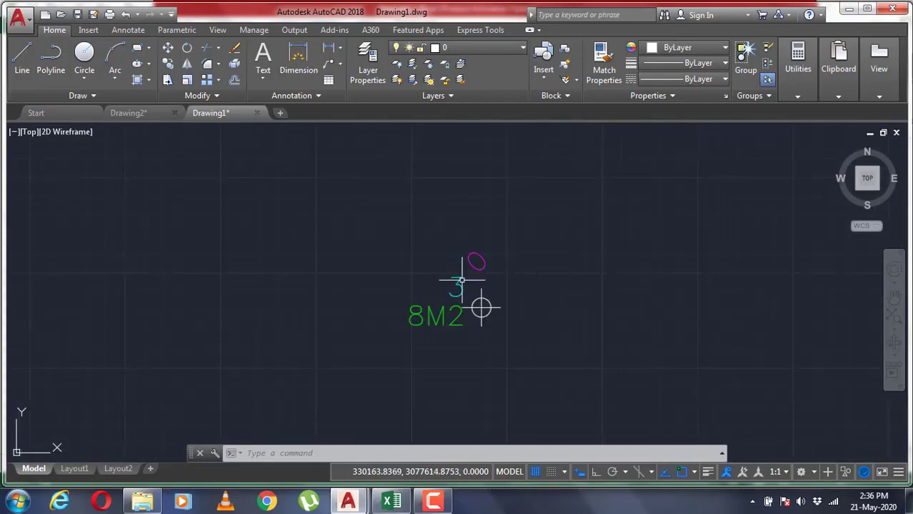
{"action": "scroll", "coordinate": [462, 283], "scroll_direction": "down", "scroll_amount": 10}
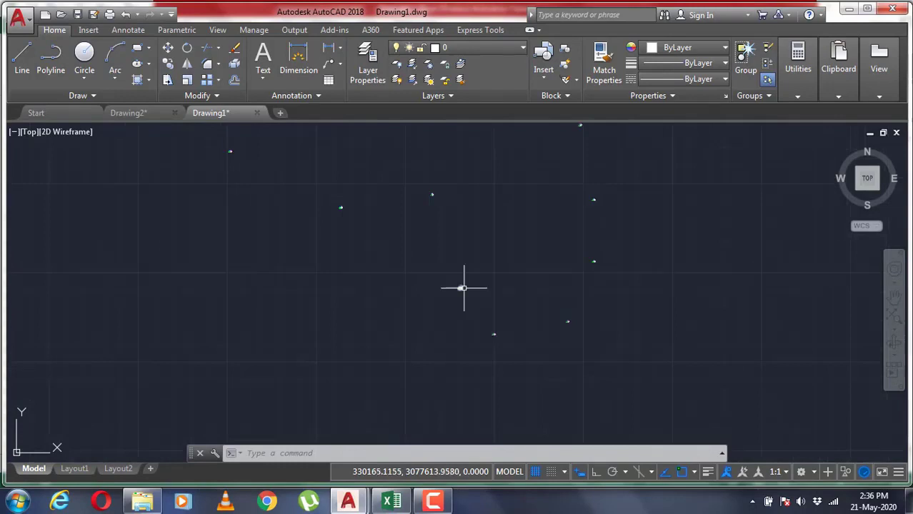
{"action": "scroll", "coordinate": [485, 299], "scroll_direction": "up", "scroll_amount": 5}
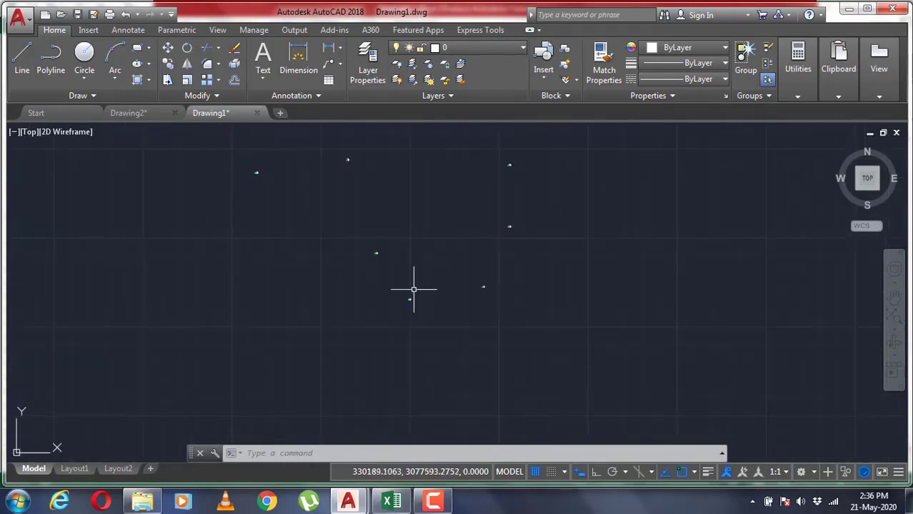
{"action": "scroll", "coordinate": [409, 302], "scroll_direction": "down", "scroll_amount": 5}
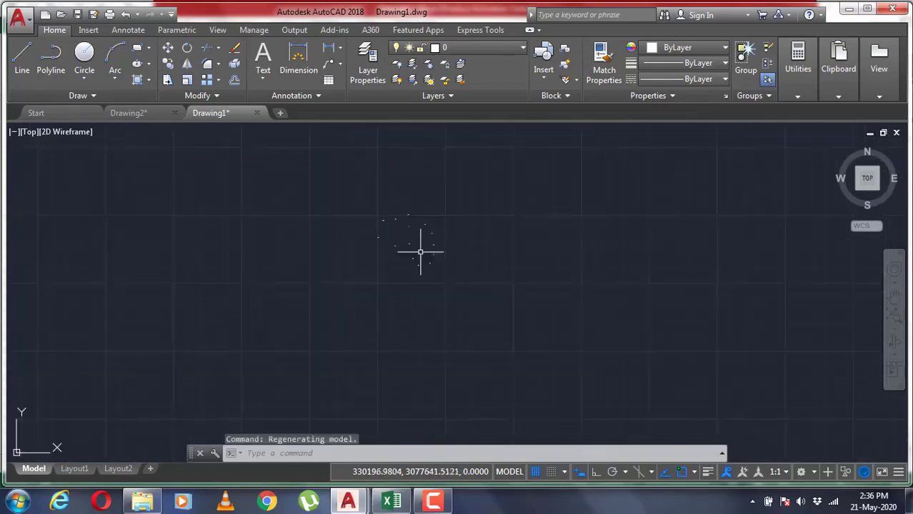
Erase all the imported points and their labels with a crossing selection
{"action": "left_click", "coordinate": [500, 347]}
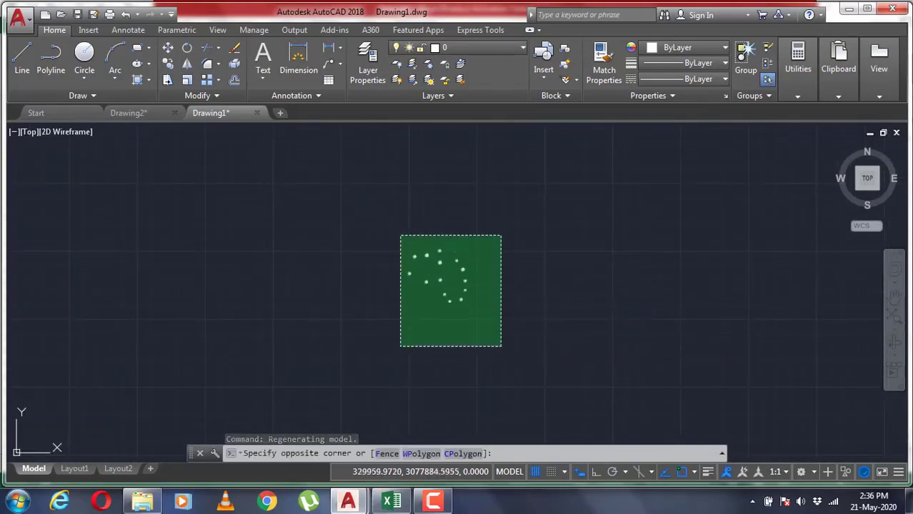
{"action": "left_click", "coordinate": [402, 214]}
{"action": "key", "text": "Delete"}
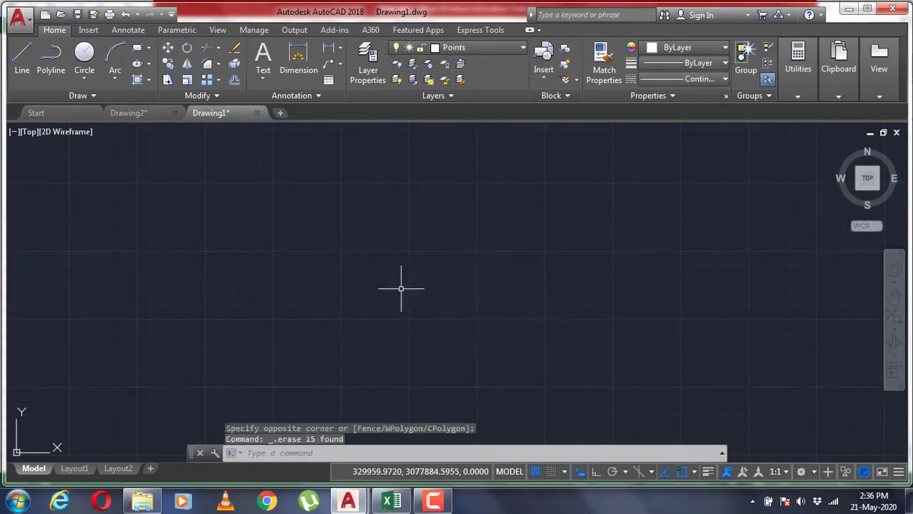
Switch to Data.xlsx in Excel, open Sheet1 and fit the width of column H to its contents
{"action": "mouse_move", "coordinate": [392, 501]}
{"action": "left_click", "coordinate": [429, 432]}
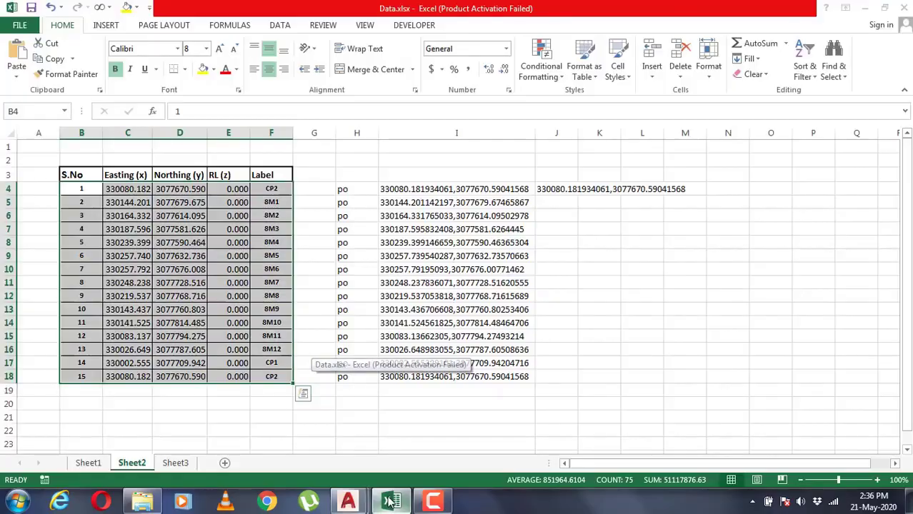
{"action": "left_click", "coordinate": [512, 419]}
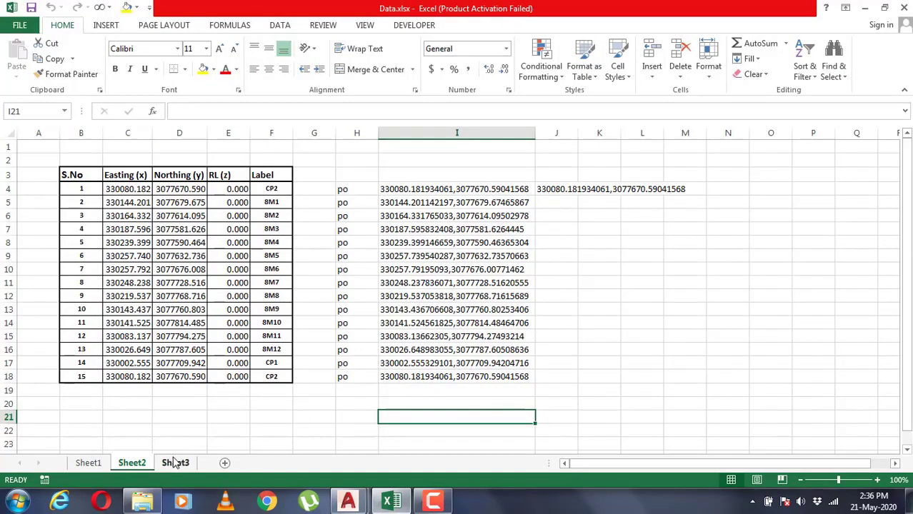
{"action": "left_click", "coordinate": [100, 464]}
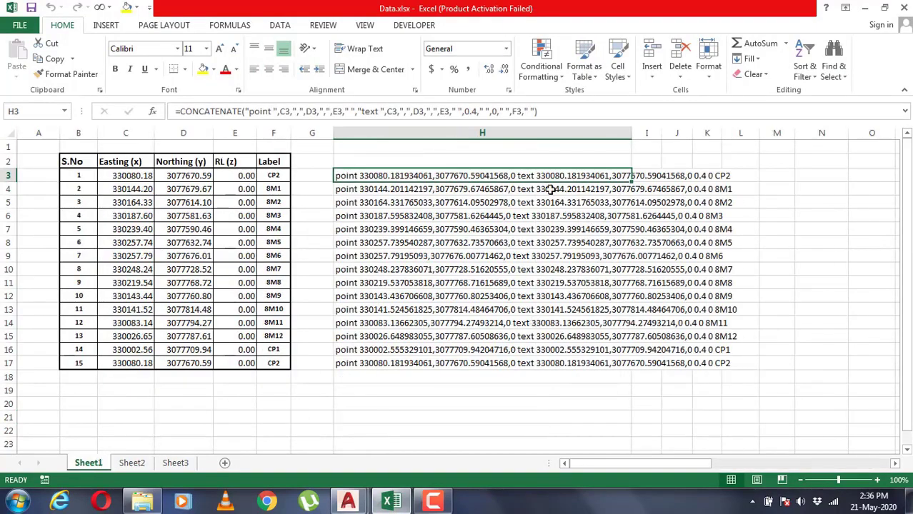
{"action": "double_click", "coordinate": [623, 135]}
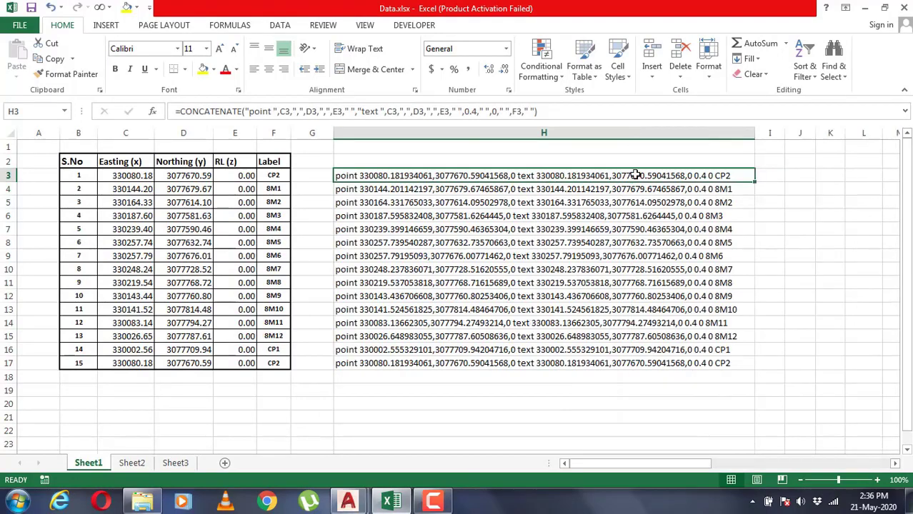
Examine the CONCATENATE formula in H3 that builds the point and text commands, and leave it without editing
{"action": "left_click", "coordinate": [557, 295]}
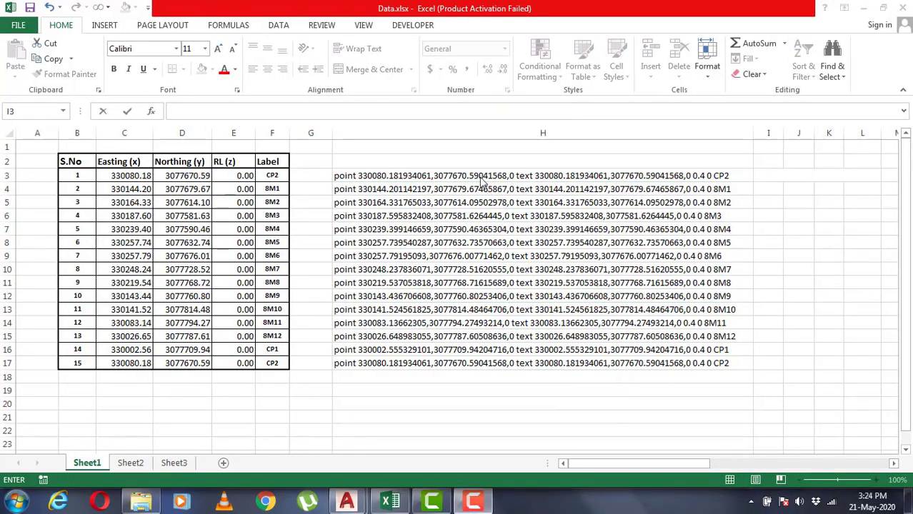
{"action": "left_click", "coordinate": [480, 175]}
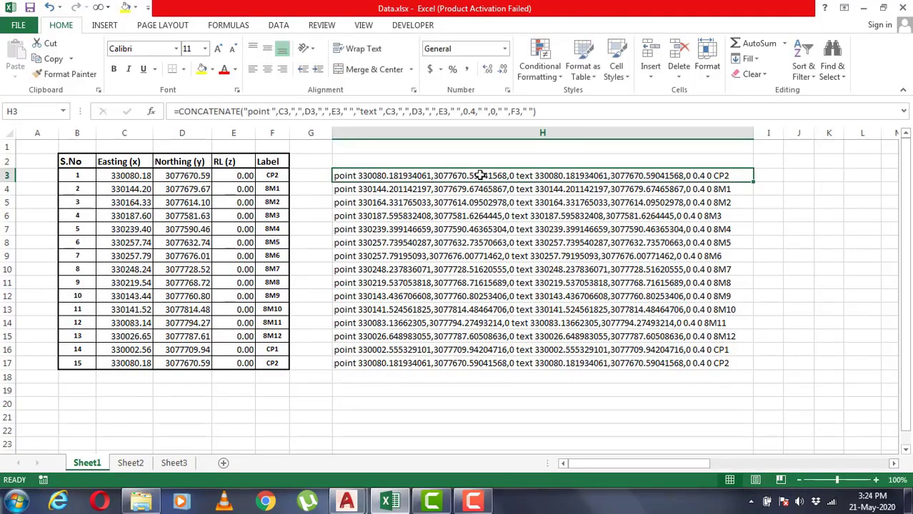
{"action": "left_click_drag", "start_coordinate": [541, 114], "coordinate": [174, 112]}
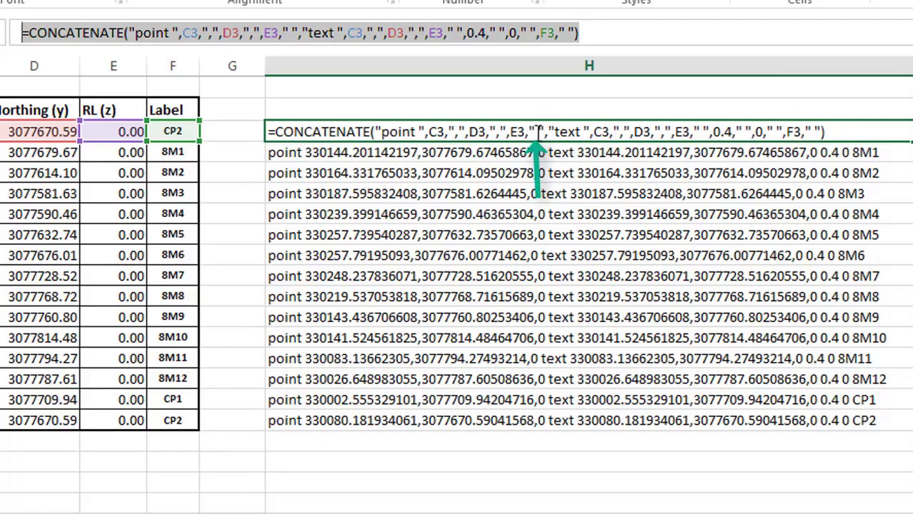
{"action": "left_click", "coordinate": [579, 133]}
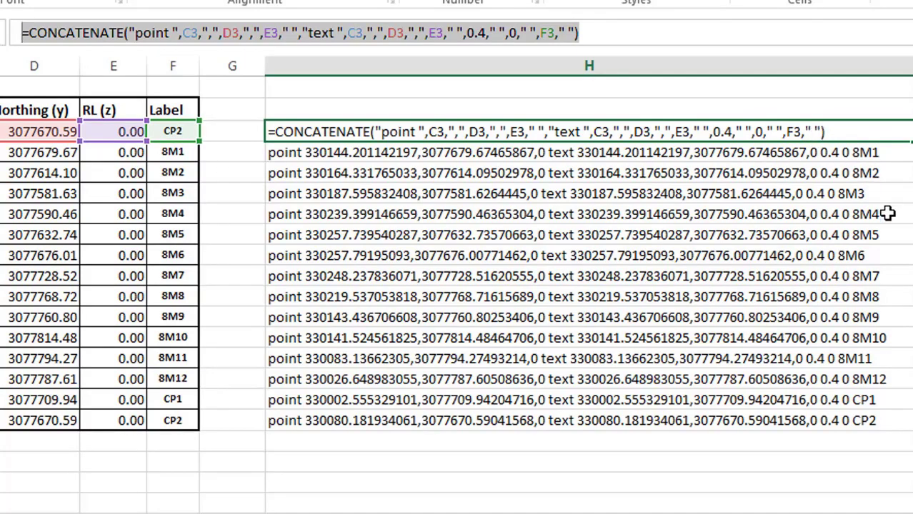
{"action": "key", "text": "Escape"}
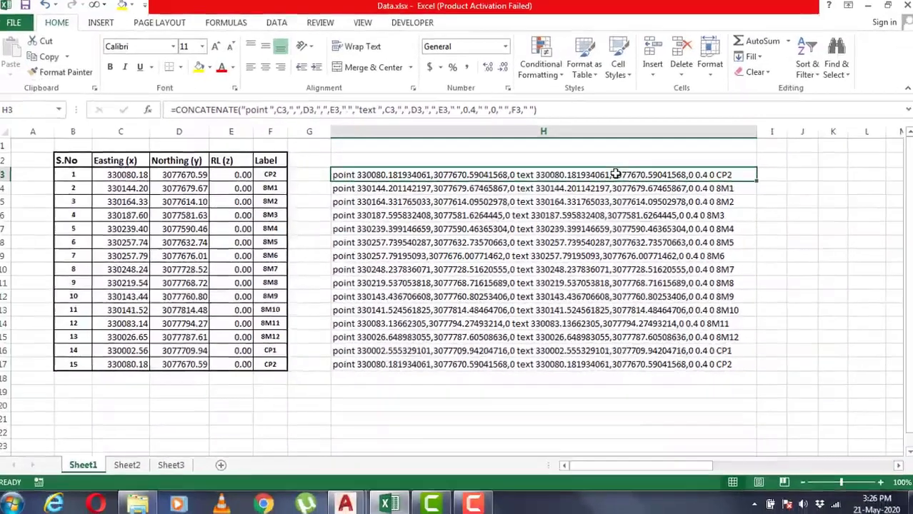
Copy the point and text command strings in H3:H17 and paste them into a new Notepad document
{"action": "left_click_drag", "start_coordinate": [615, 174], "coordinate": [613, 351]}
{"action": "left_click_drag", "start_coordinate": [612, 361], "coordinate": [613, 362]}
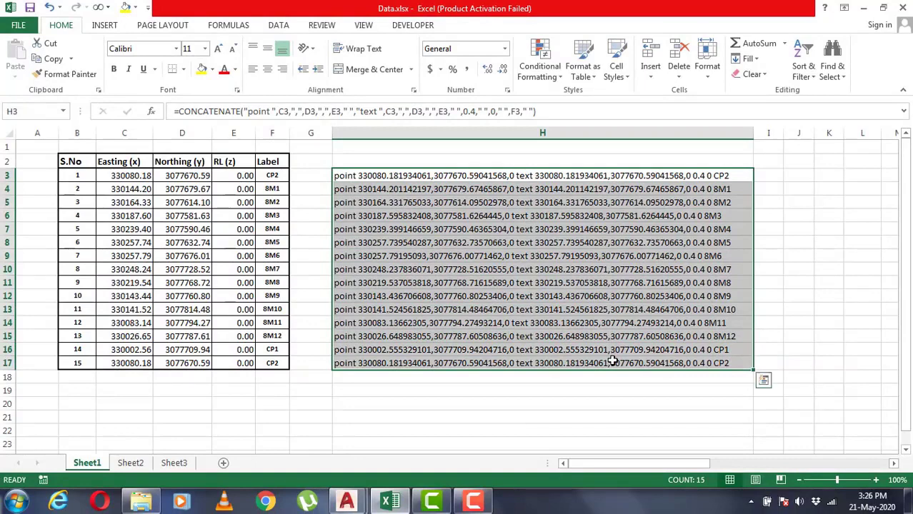
{"action": "key", "text": "ctrl+c"}
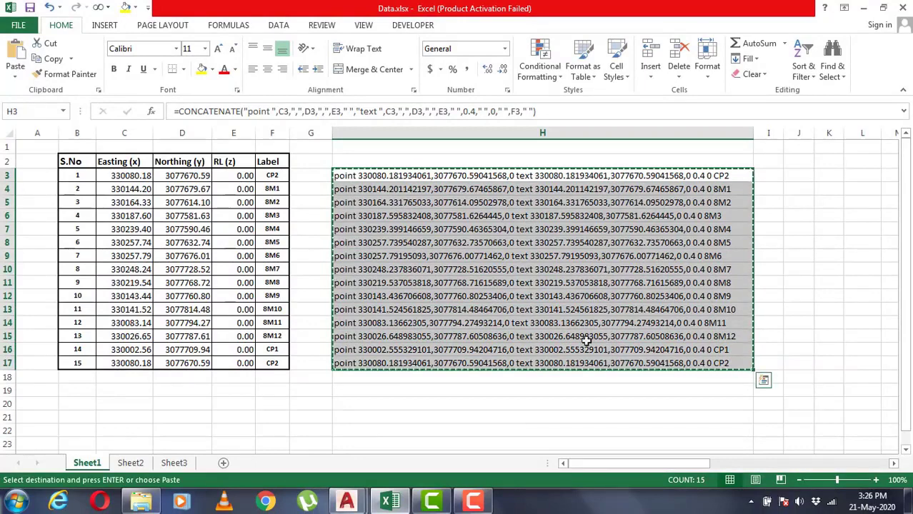
{"action": "left_click", "coordinate": [18, 500]}
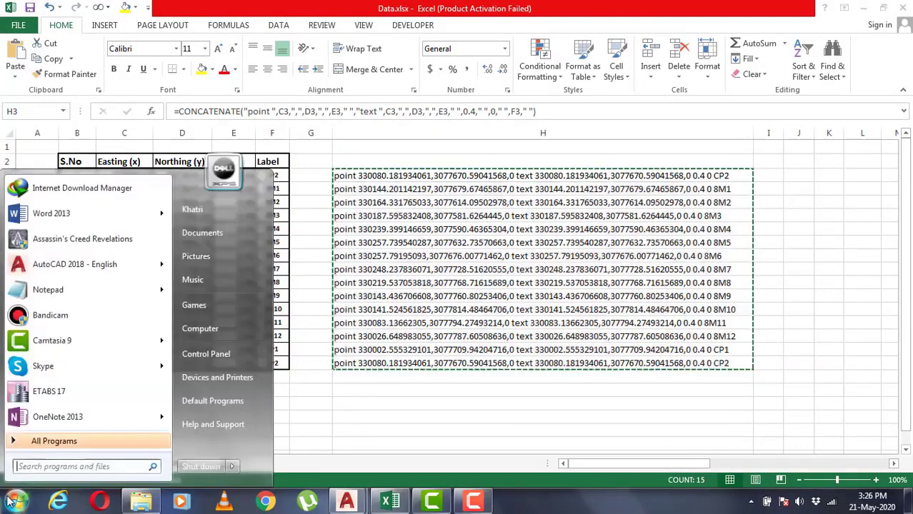
{"action": "left_click", "coordinate": [98, 298]}
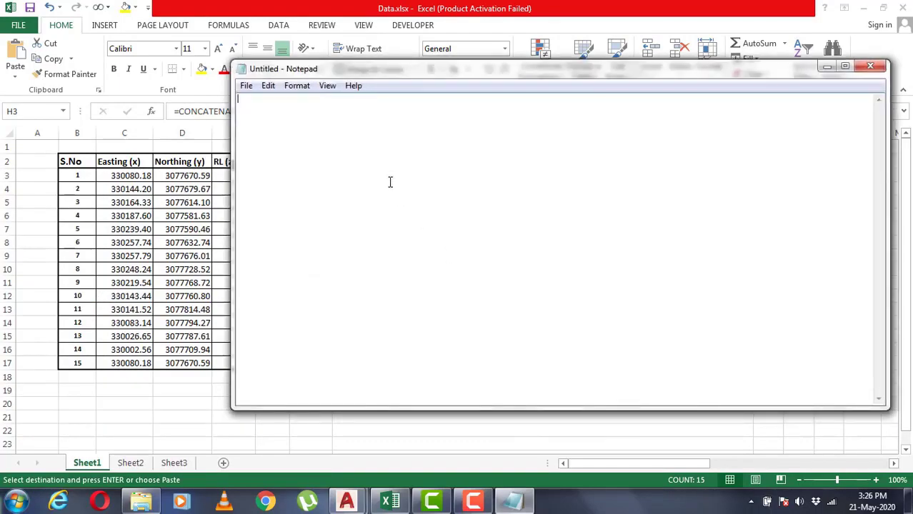
{"action": "key", "text": "ctrl+v"}
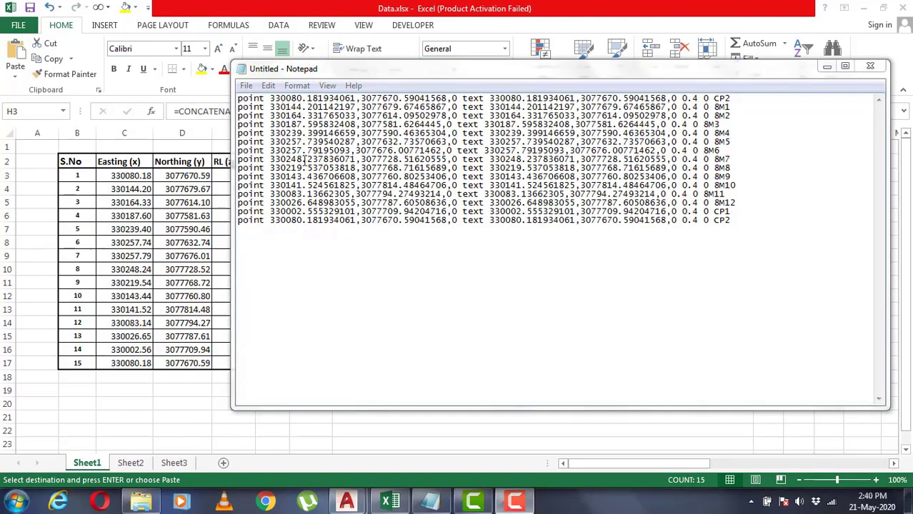
Save the Notepad text to the Desktop as the script file "Traverse 1.scr" and close Notepad
{"action": "left_click", "coordinate": [245, 86]}
{"action": "left_click", "coordinate": [278, 146]}
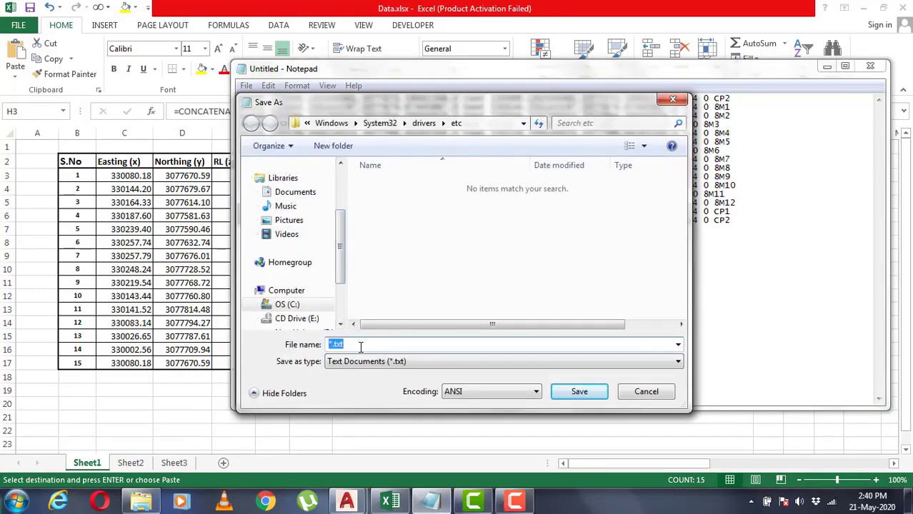
{"action": "type", "text": "Traverse 1.scr"}
{"action": "left_click_drag", "start_coordinate": [341, 258], "coordinate": [340, 171]}
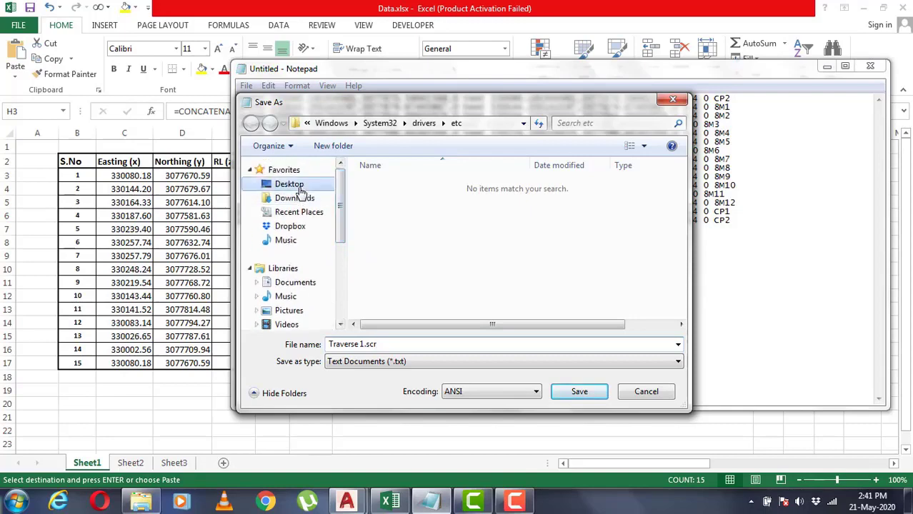
{"action": "left_click", "coordinate": [293, 184]}
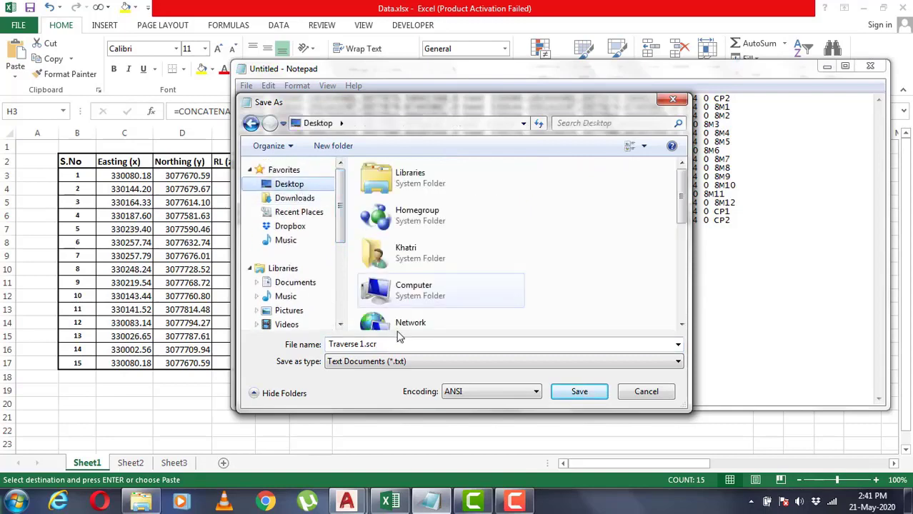
{"action": "left_click", "coordinate": [590, 398]}
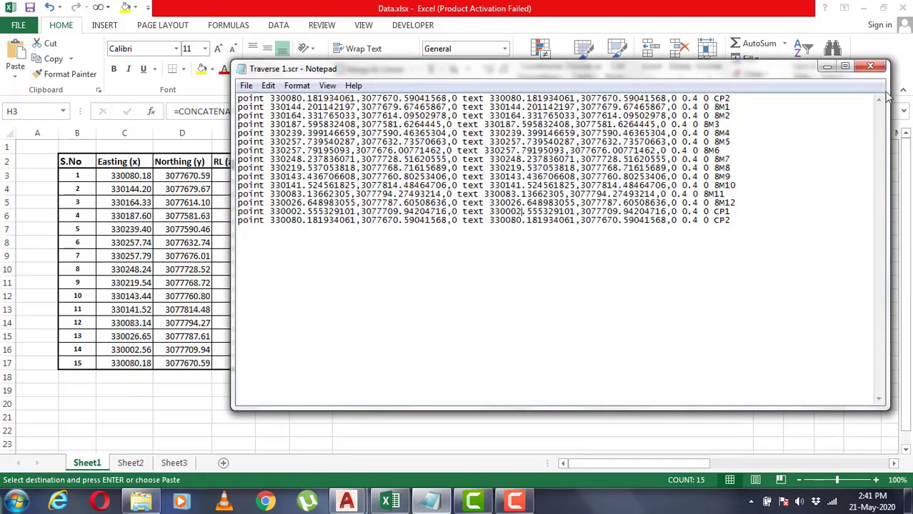
{"action": "left_click", "coordinate": [871, 66]}
Switch to Drawing1 in AutoCAD and run the SCRIPT command with Traverse 1.scr from the Desktop
{"action": "left_click", "coordinate": [863, 9]}
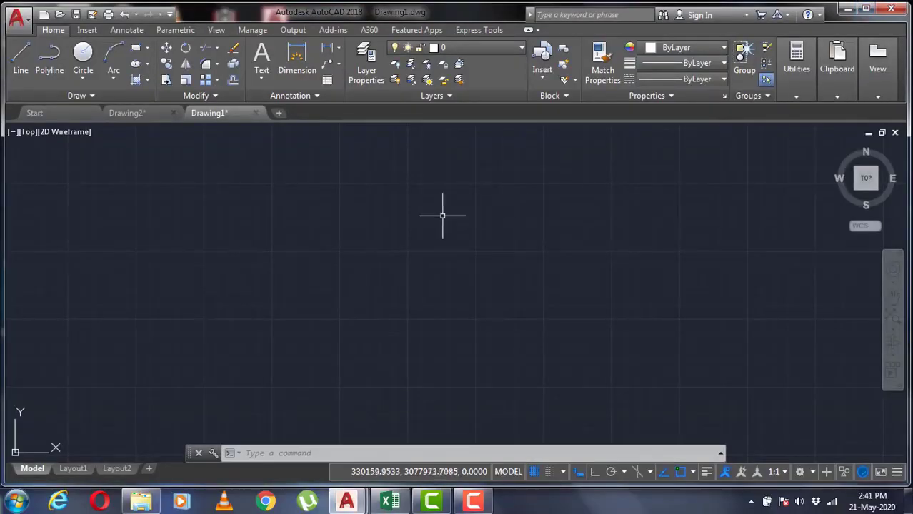
{"action": "key", "text": "Escape"}
{"action": "type", "text": "scr"}
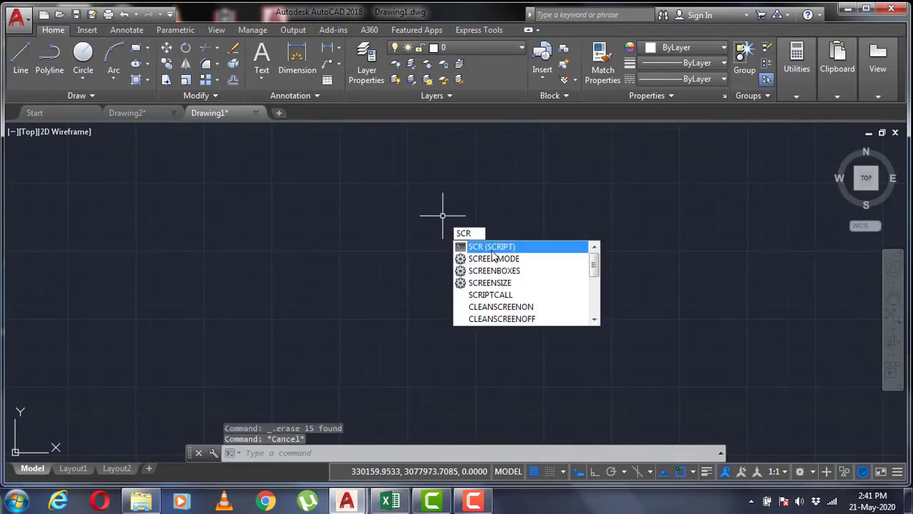
{"action": "left_click", "coordinate": [490, 250]}
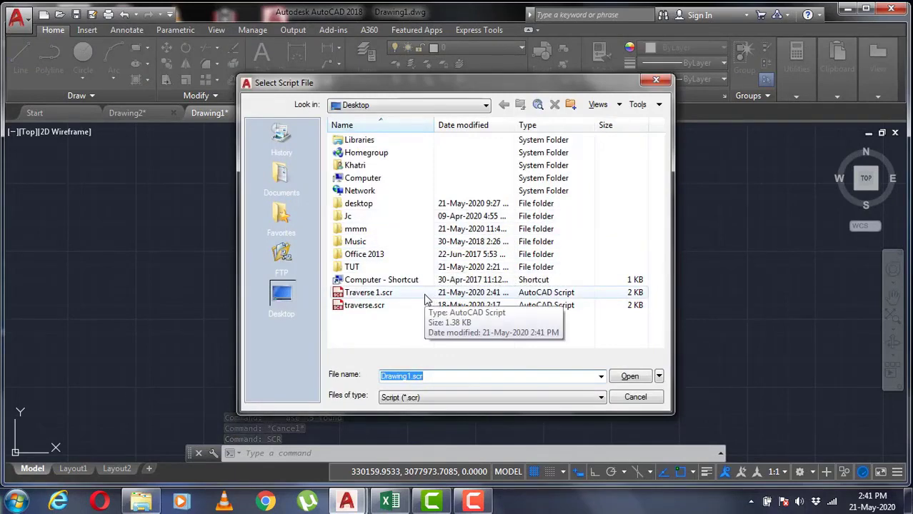
{"action": "double_click", "coordinate": [591, 299]}
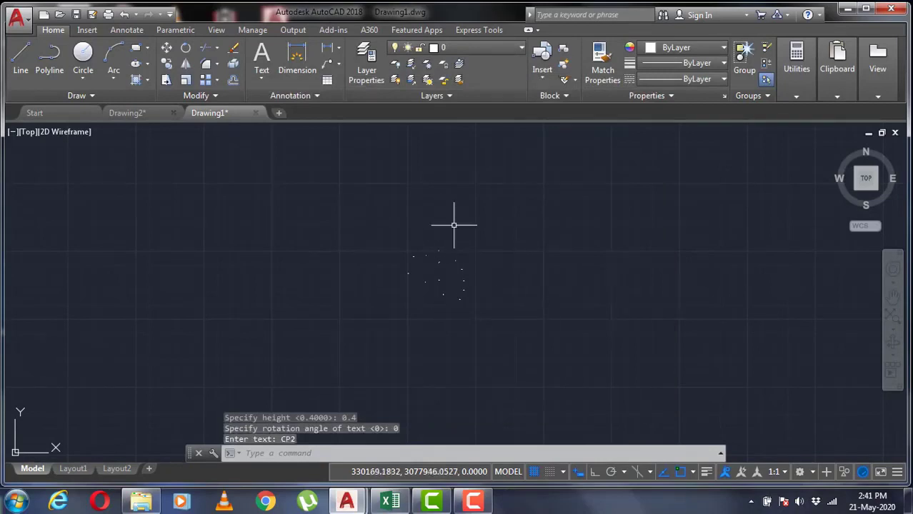
Examine the points plotted by the script and the text label at point 8M4, leaving nothing selected
{"action": "left_click", "coordinate": [500, 333]}
{"action": "left_click", "coordinate": [388, 230]}
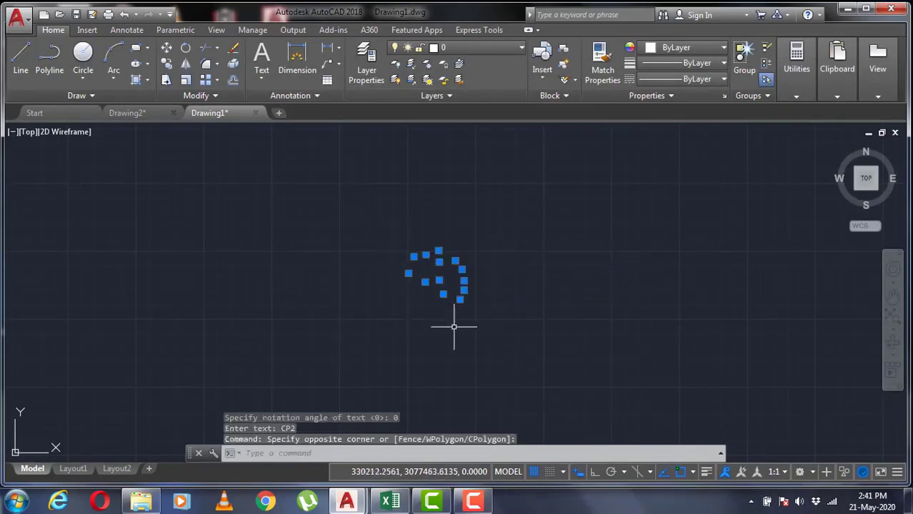
{"action": "key", "text": "Escape"}
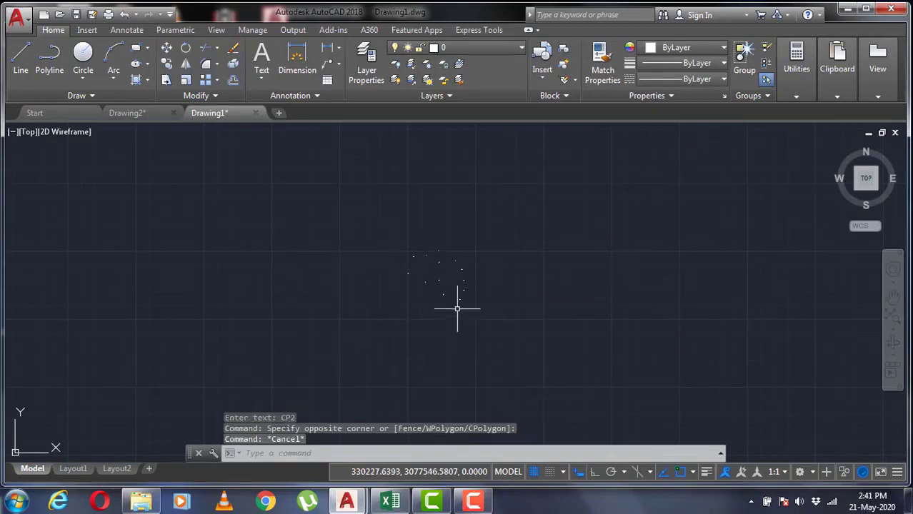
{"action": "scroll", "coordinate": [462, 311], "scroll_direction": "up", "scroll_amount": 2}
{"action": "scroll", "coordinate": [463, 310], "scroll_direction": "up", "scroll_amount": 1}
{"action": "middle_click_drag", "start_coordinate": [430, 195], "coordinate": [431, 238]}
{"action": "scroll", "coordinate": [433, 232], "scroll_direction": "up", "scroll_amount": 4}
{"action": "scroll", "coordinate": [398, 259], "scroll_direction": "up", "scroll_amount": 8}
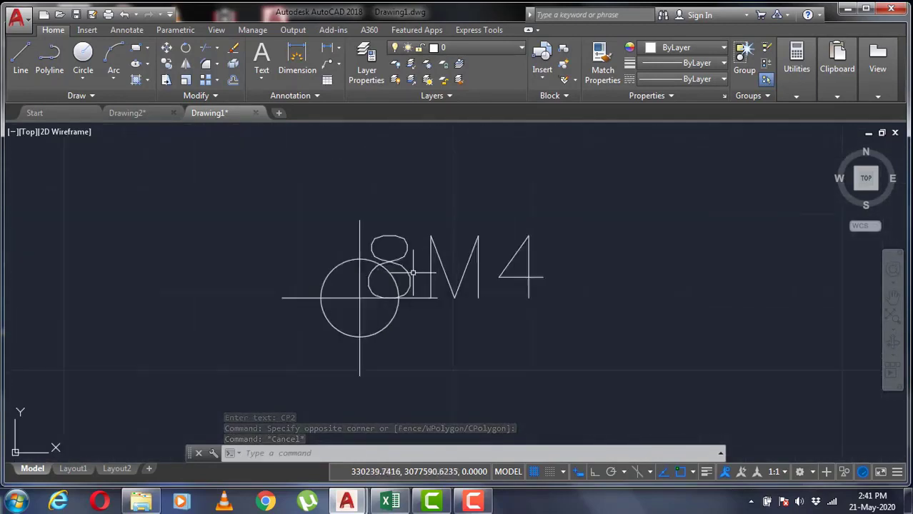
{"action": "scroll", "coordinate": [412, 278], "scroll_direction": "down", "scroll_amount": 5}
{"action": "scroll", "coordinate": [413, 274], "scroll_direction": "down", "scroll_amount": 9}
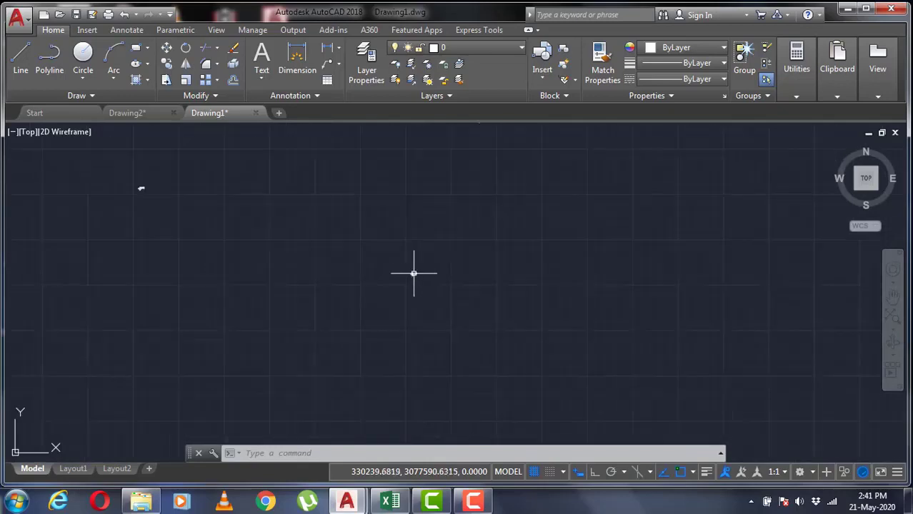
{"action": "scroll", "coordinate": [416, 301], "scroll_direction": "up", "scroll_amount": 5}
{"action": "scroll", "coordinate": [418, 237], "scroll_direction": "down", "scroll_amount": 3}
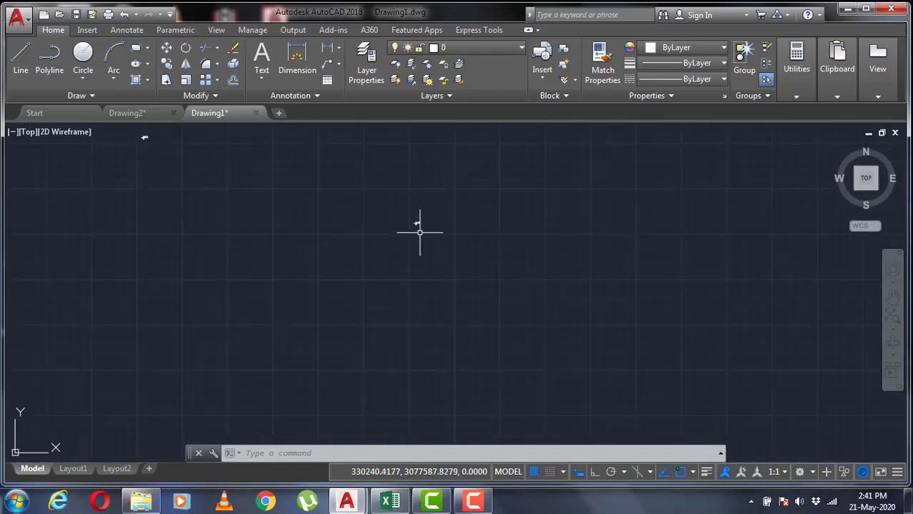
{"action": "scroll", "coordinate": [422, 242], "scroll_direction": "down", "scroll_amount": 4}
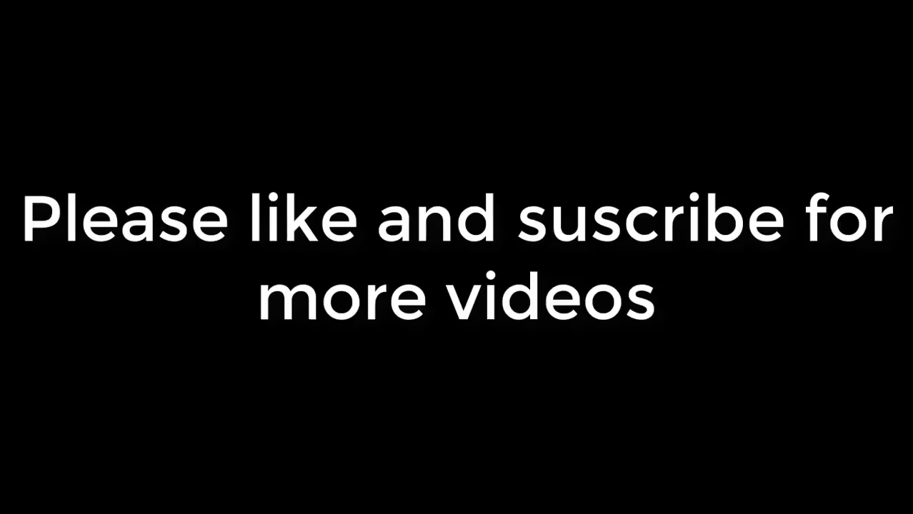